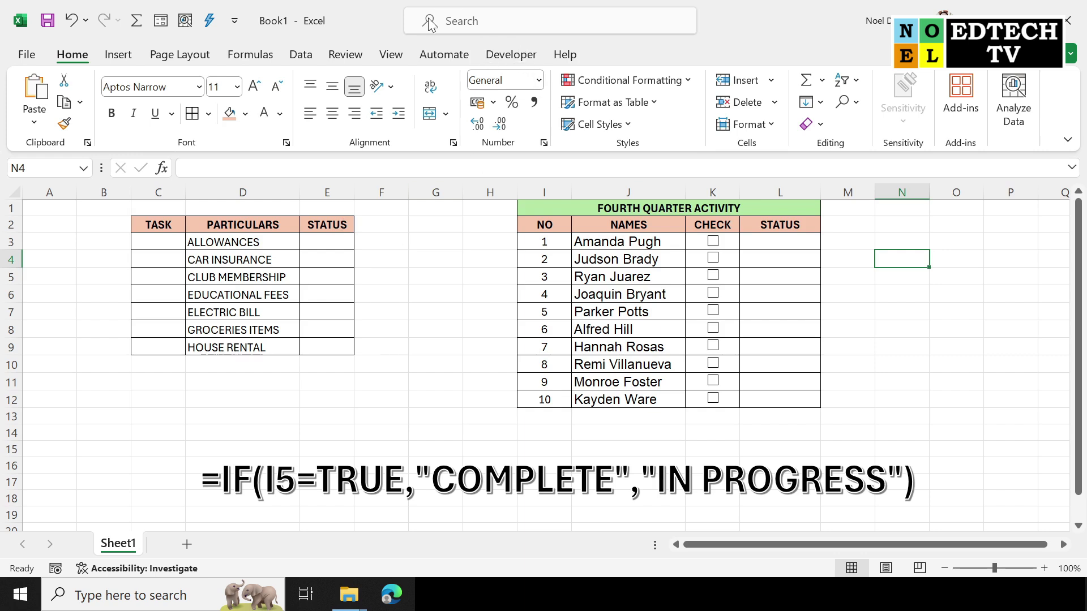
- Browse the Quick Access Toolbar and ribbon customization options, closing them without changes
click(235, 23)
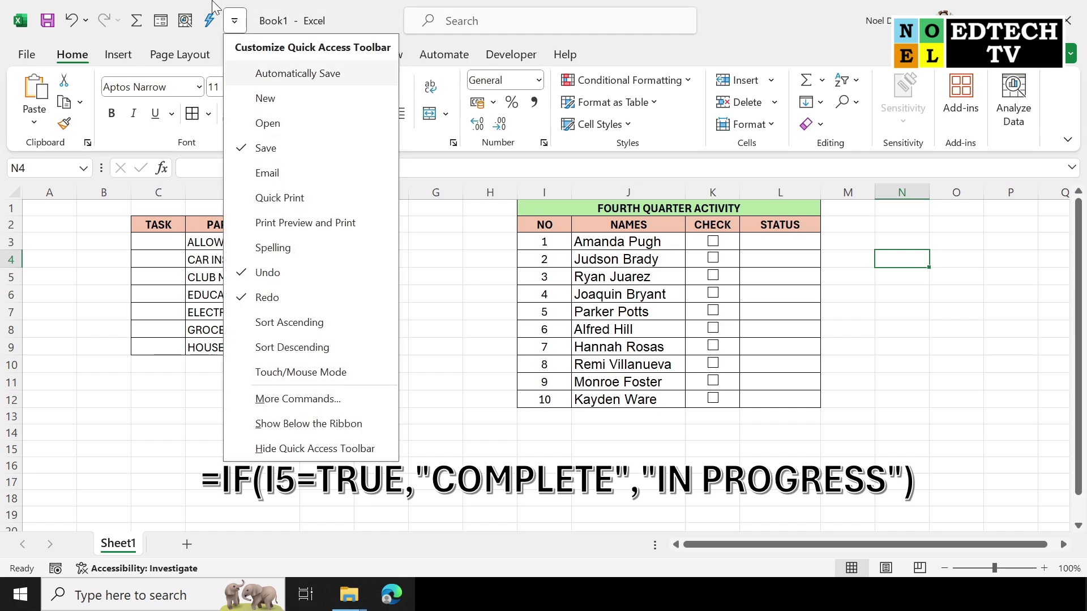
click(333, 401)
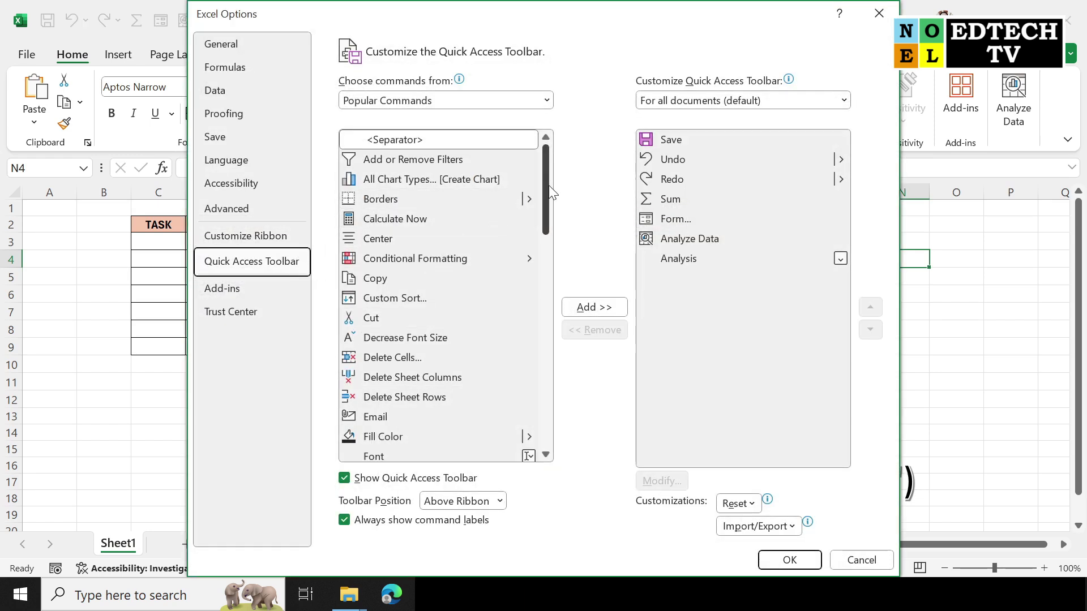
click(246, 235)
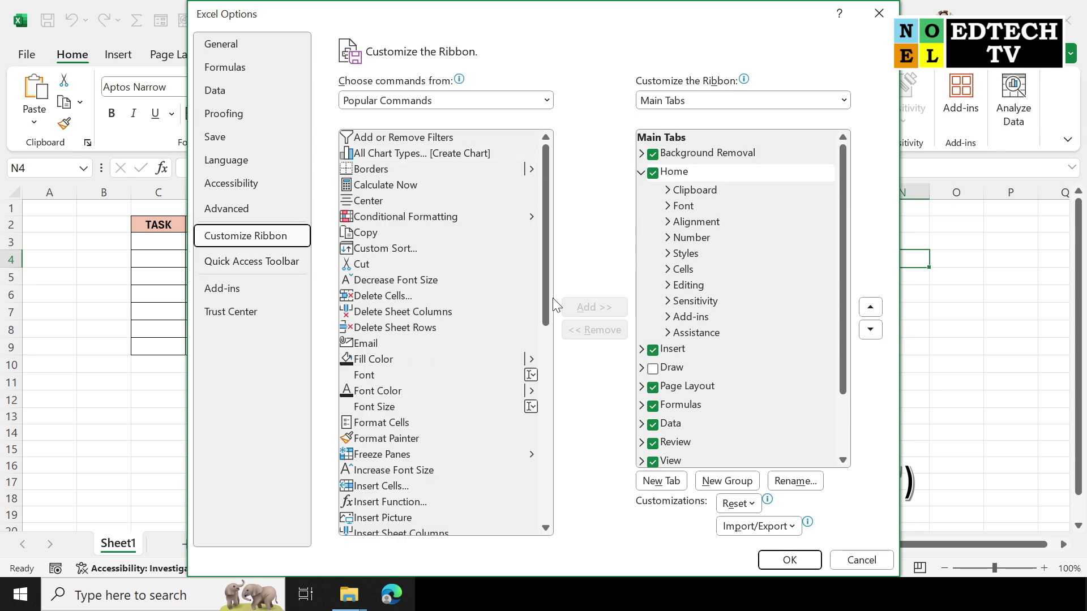
click(879, 13)
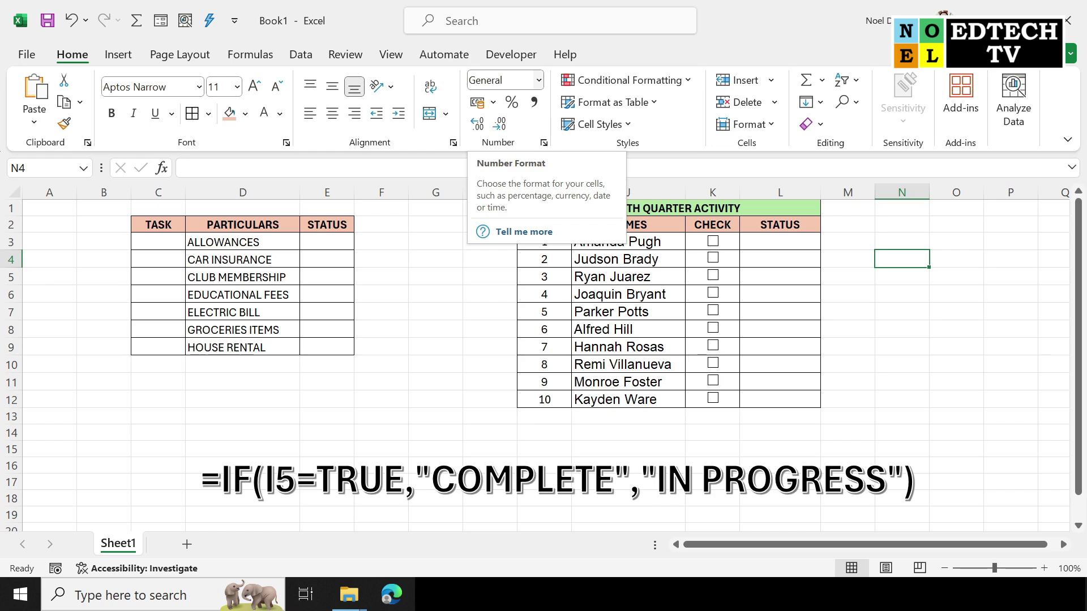
click(234, 21)
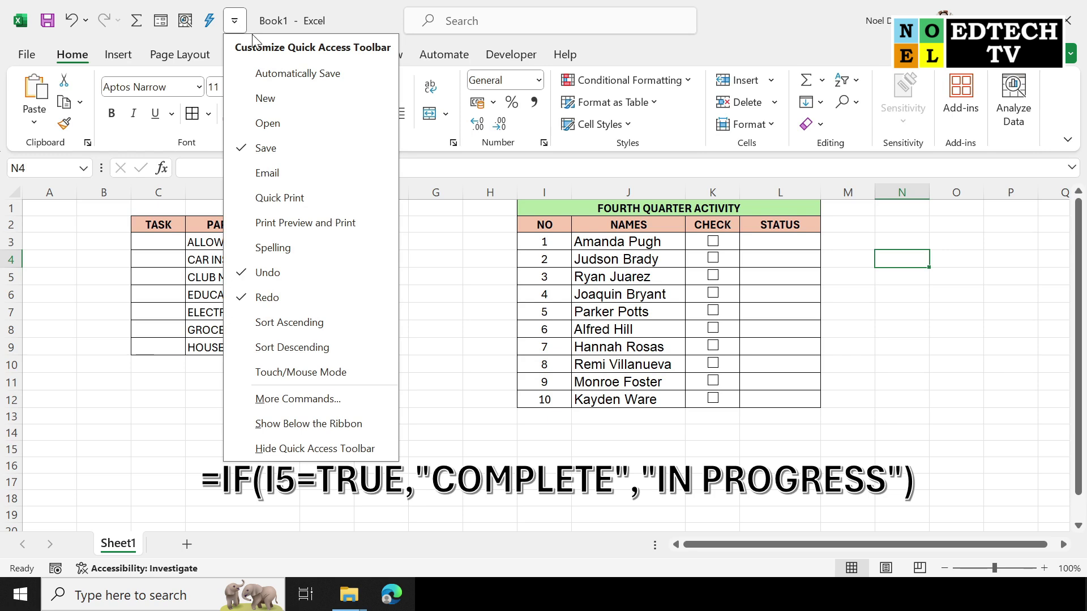
click(651, 52)
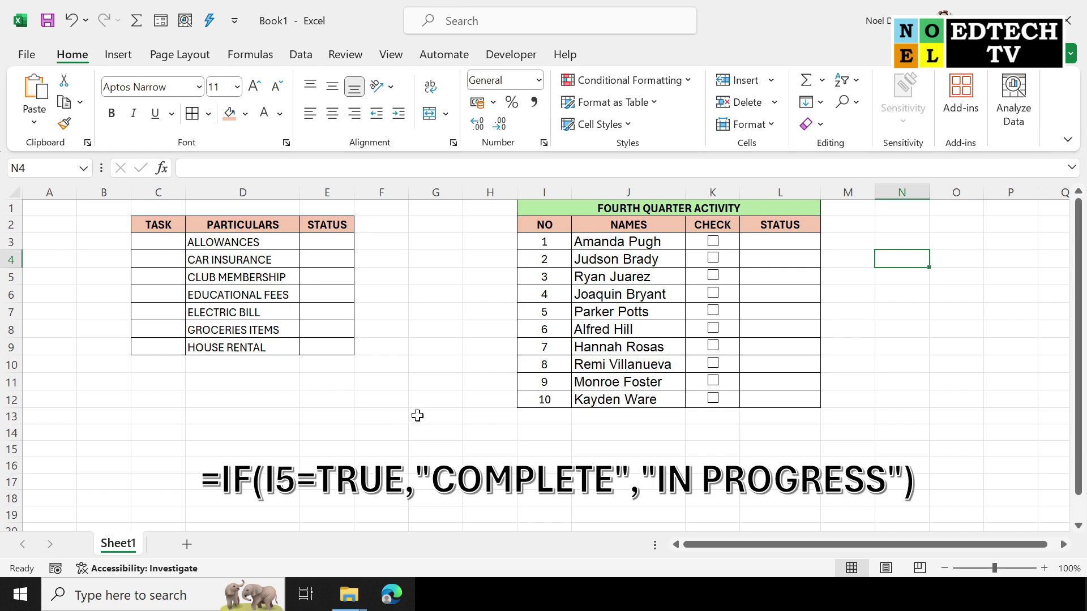
- Insert a Check Box (Form Control) in cell C3 and delete its label text
click(514, 54)
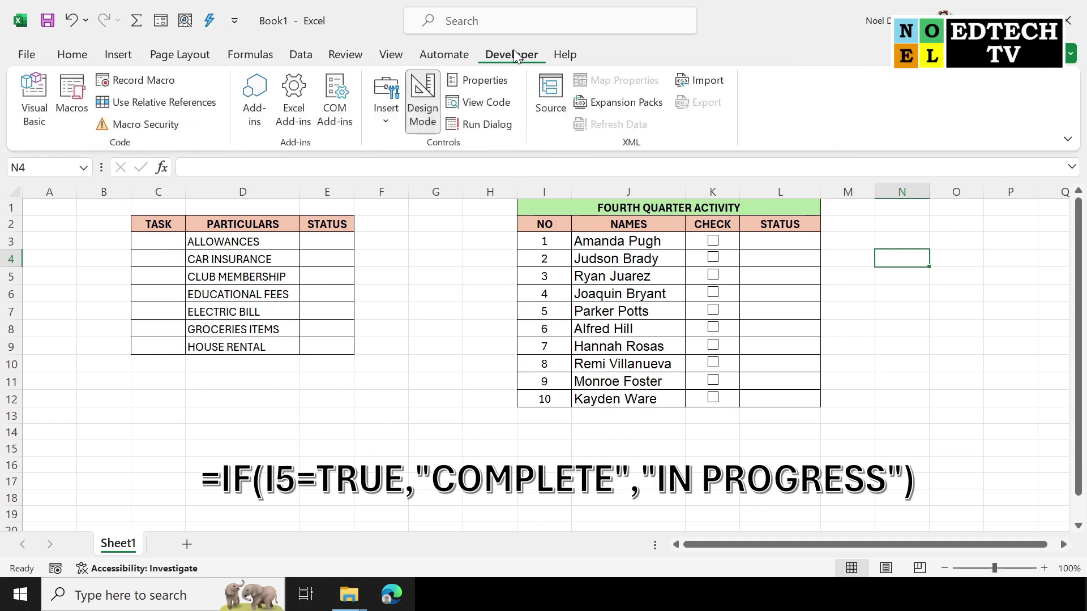
click(385, 110)
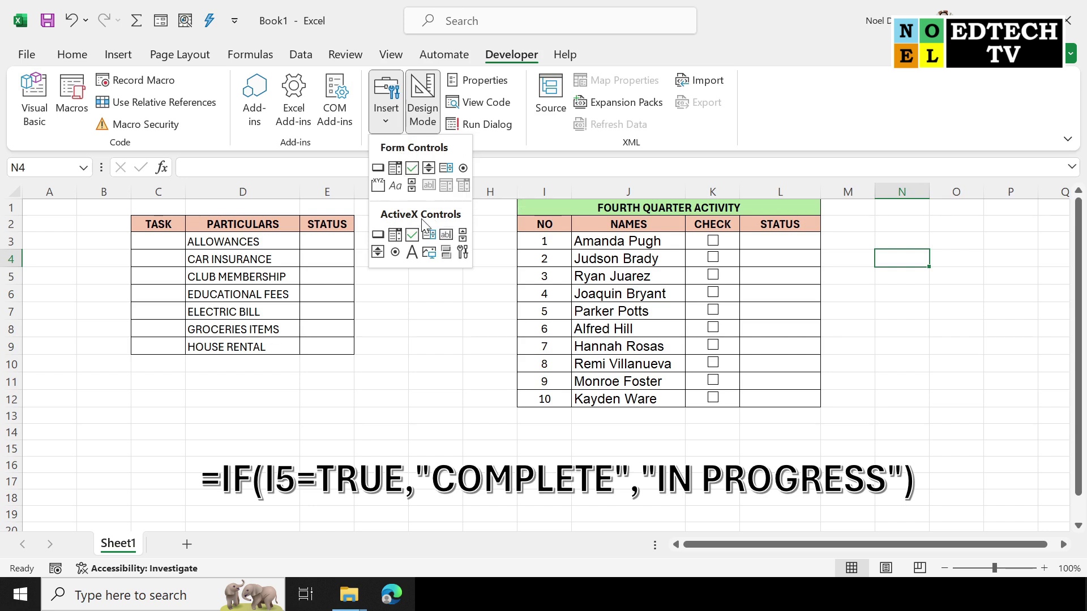
click(417, 173)
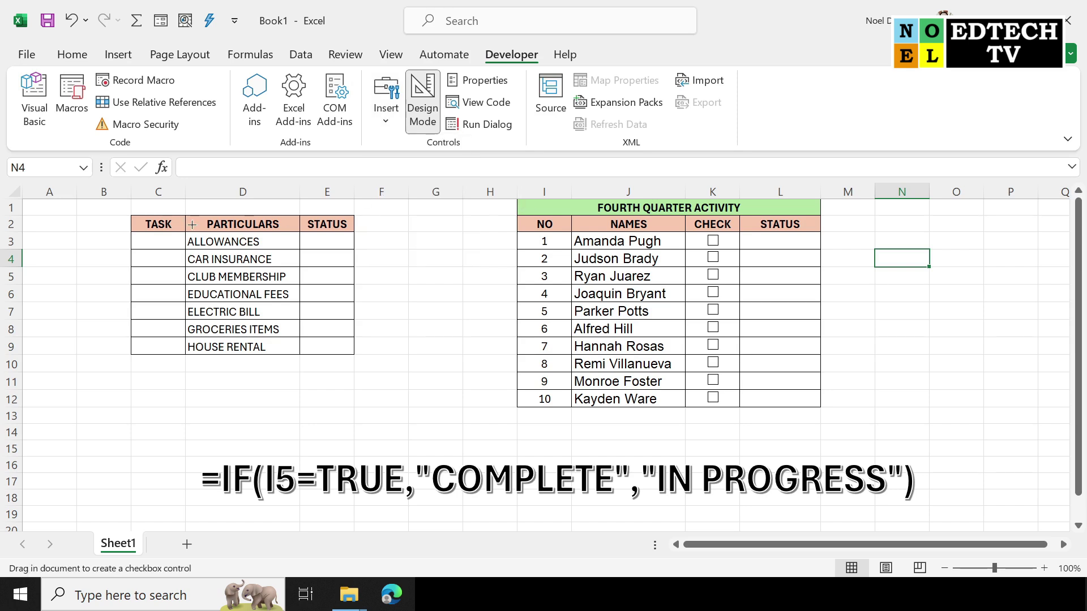
click(151, 237)
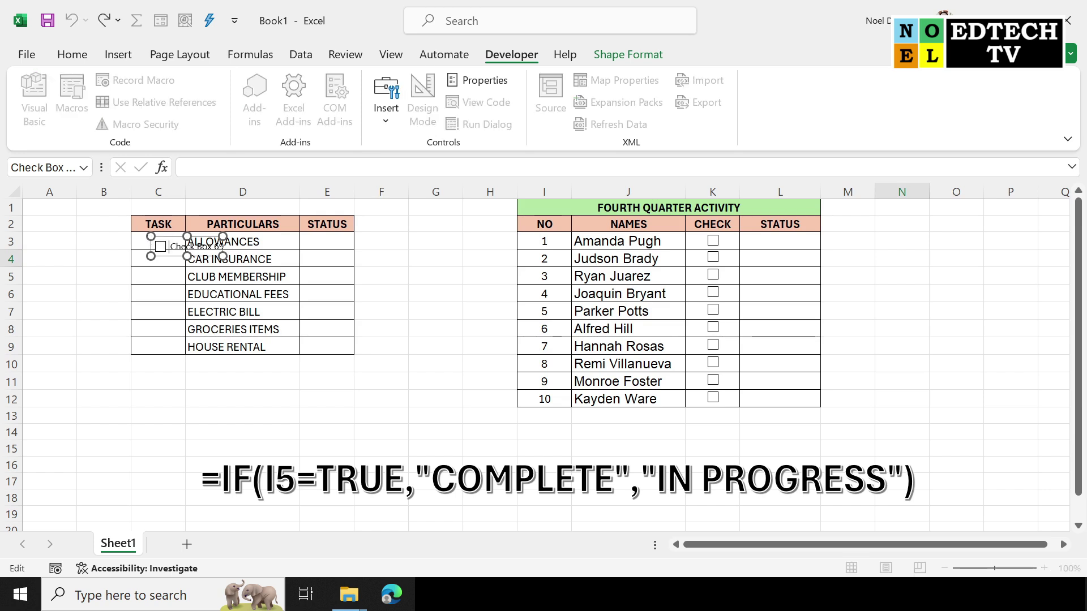
key(Delete)
key(Delete)
key(Delete)
key(Delete)
key(Delete)
key(Delete)
key(Delete)
key(Delete)
key(Delete)
key(Delete)
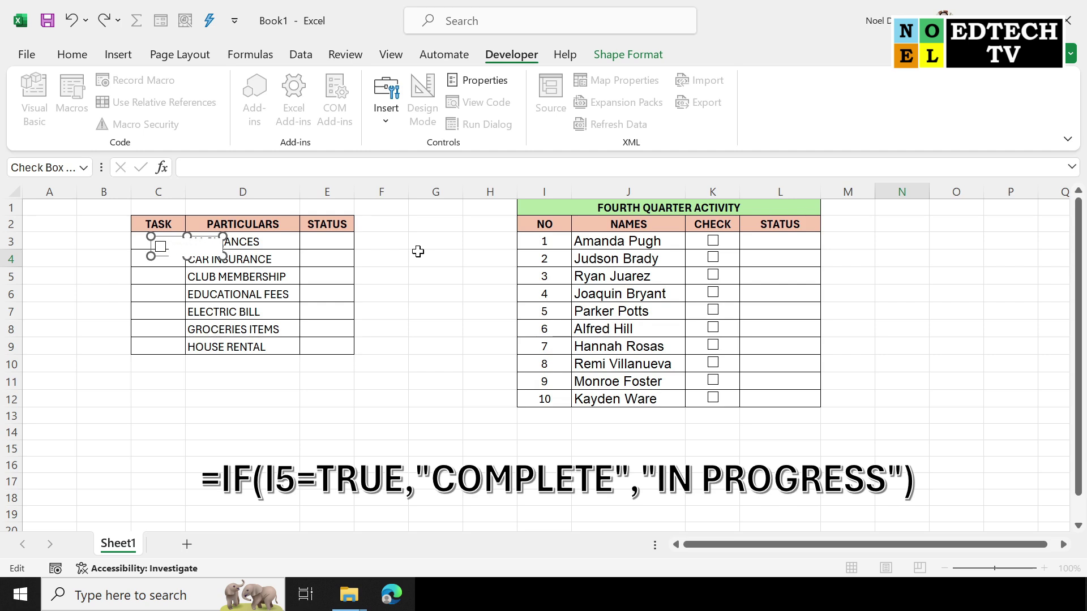
click(225, 259)
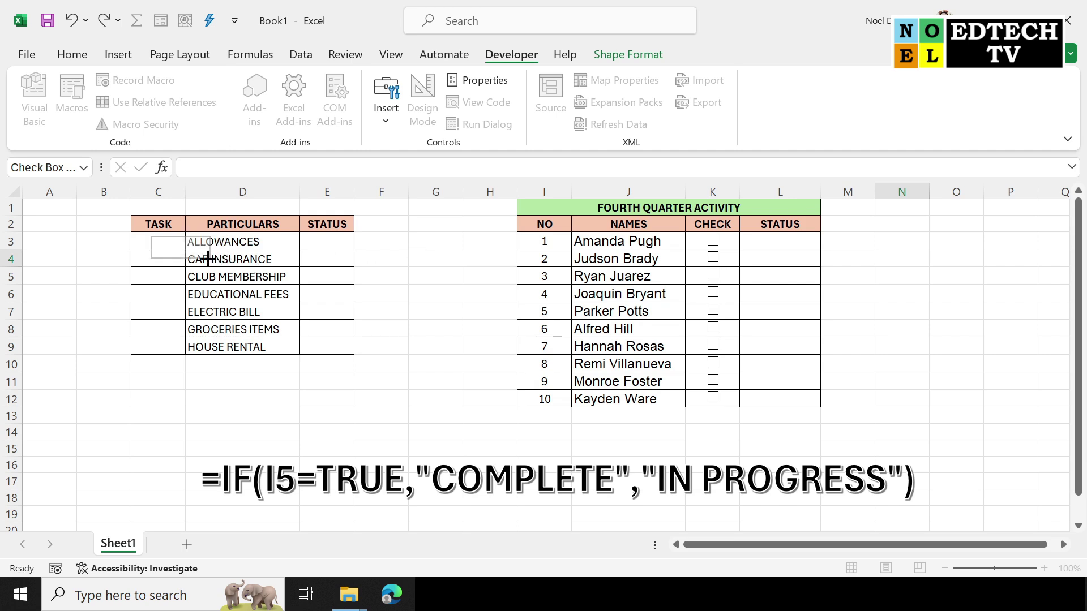
- Centre the check box in C3 and fill it down through C9
click(172, 252)
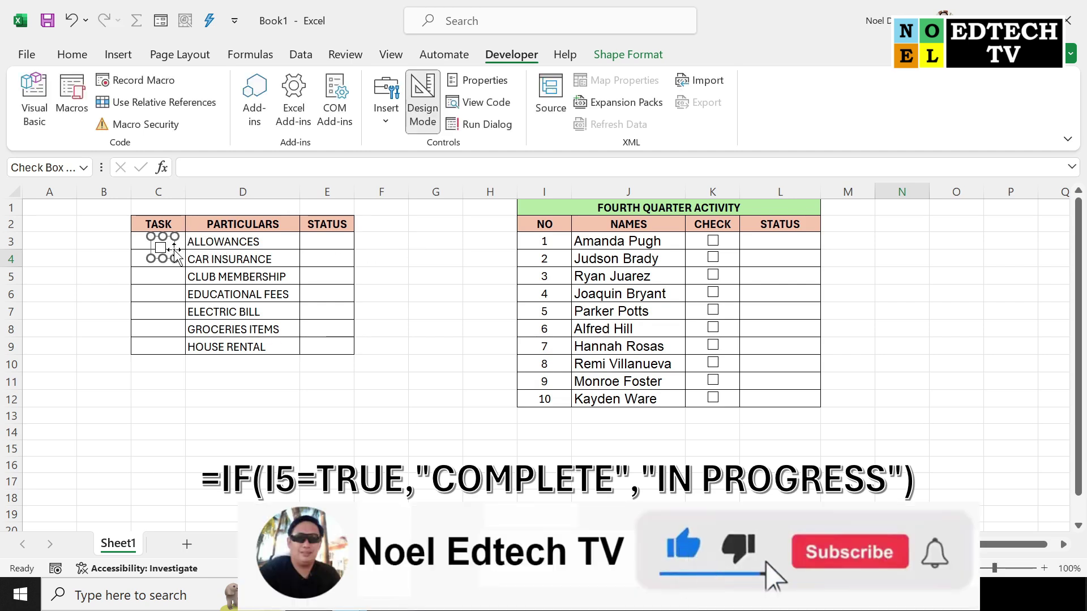
drag(175, 255, 172, 242)
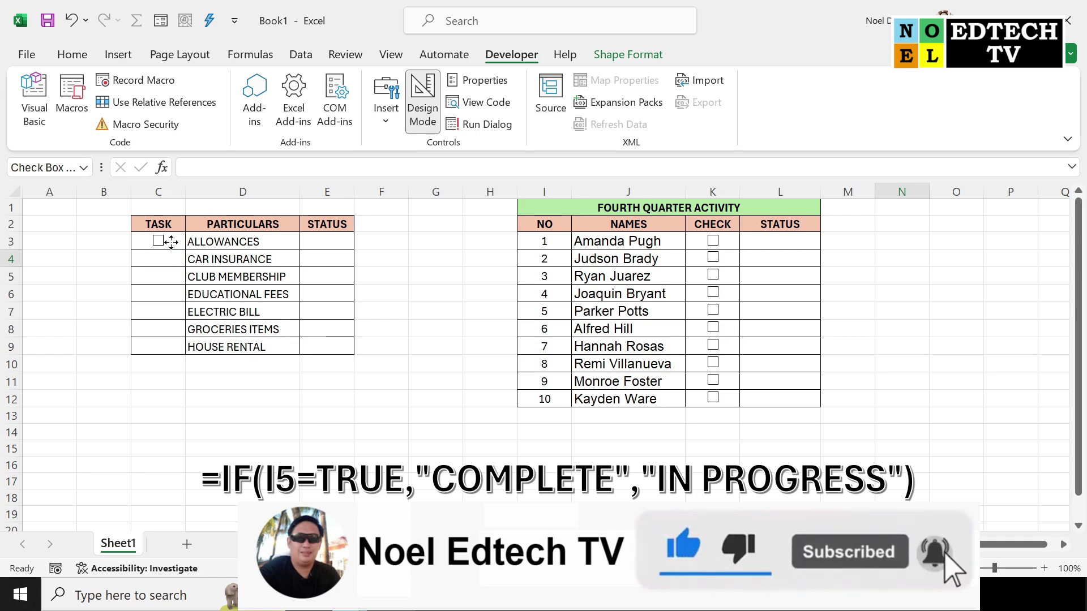
click(172, 242)
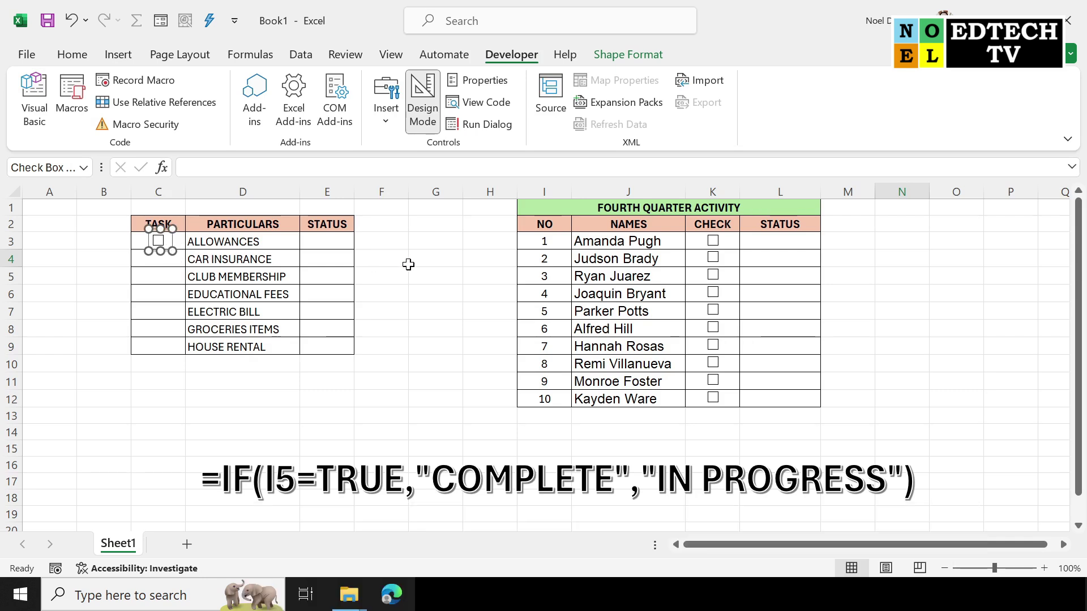
click(409, 264)
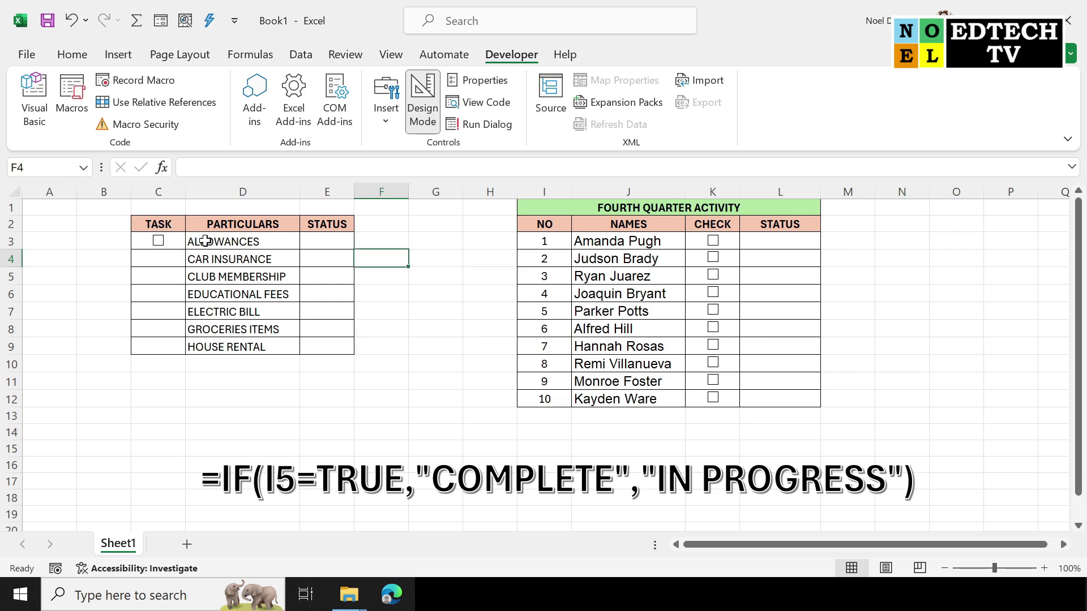
click(179, 244)
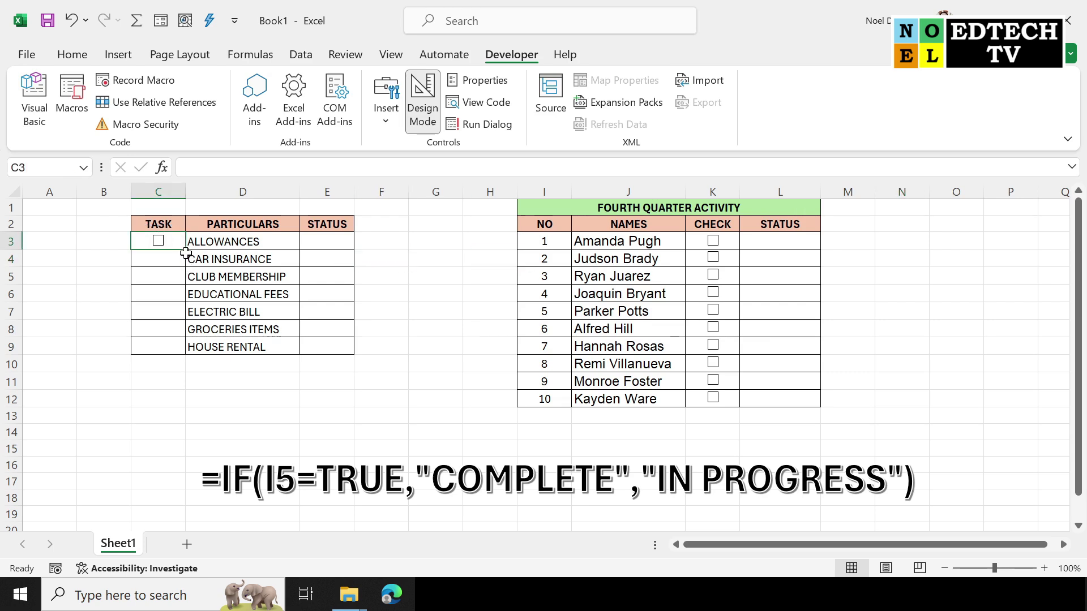
drag(185, 251, 179, 349)
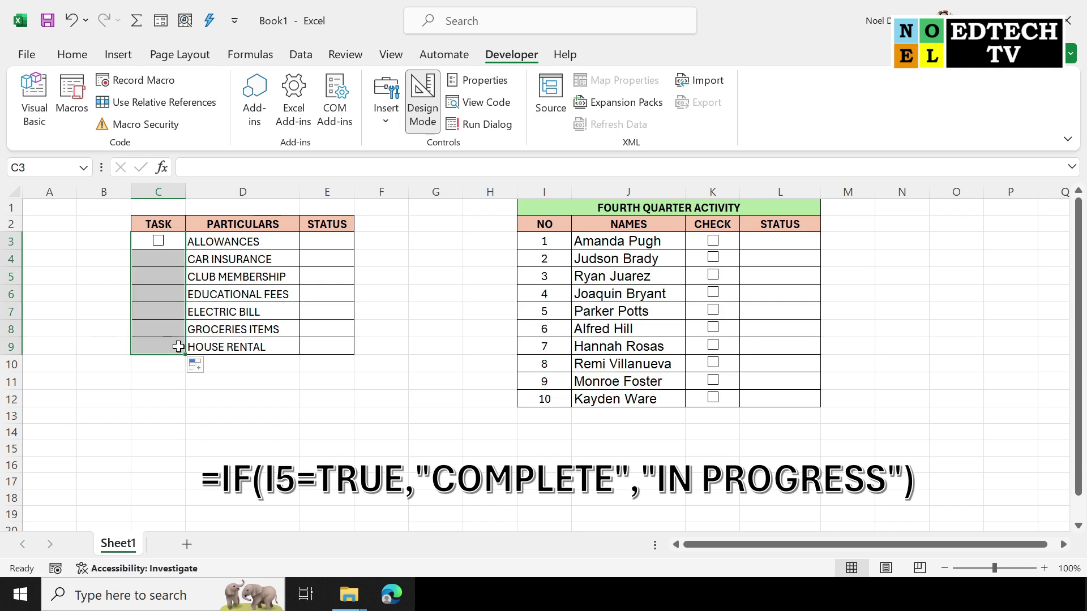
click(401, 281)
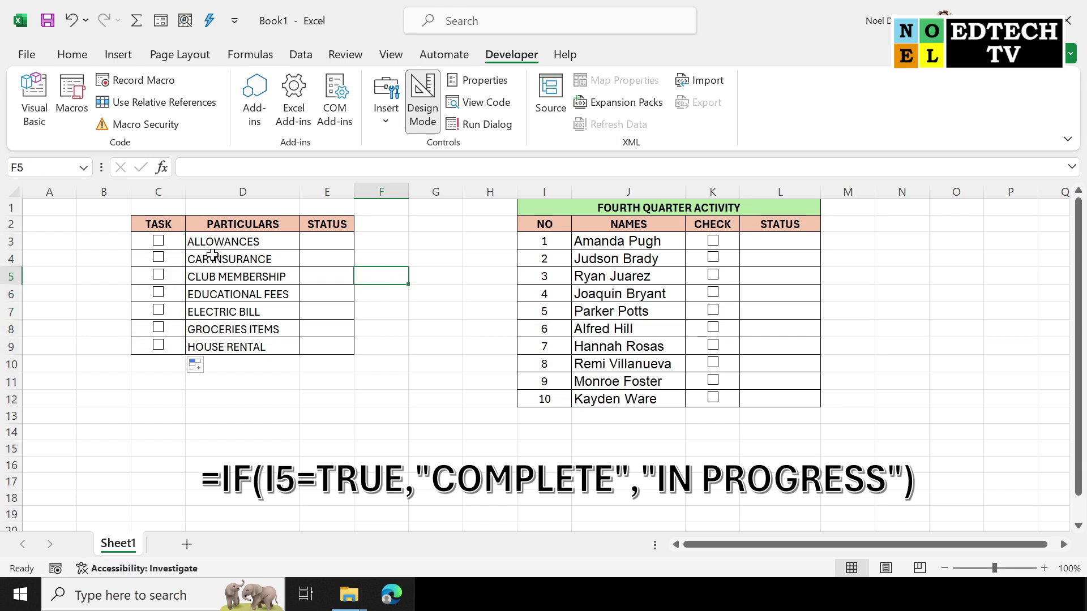
- Link the C3 and C4 check boxes to cells $C$3 and $C$4
right_click(167, 249)
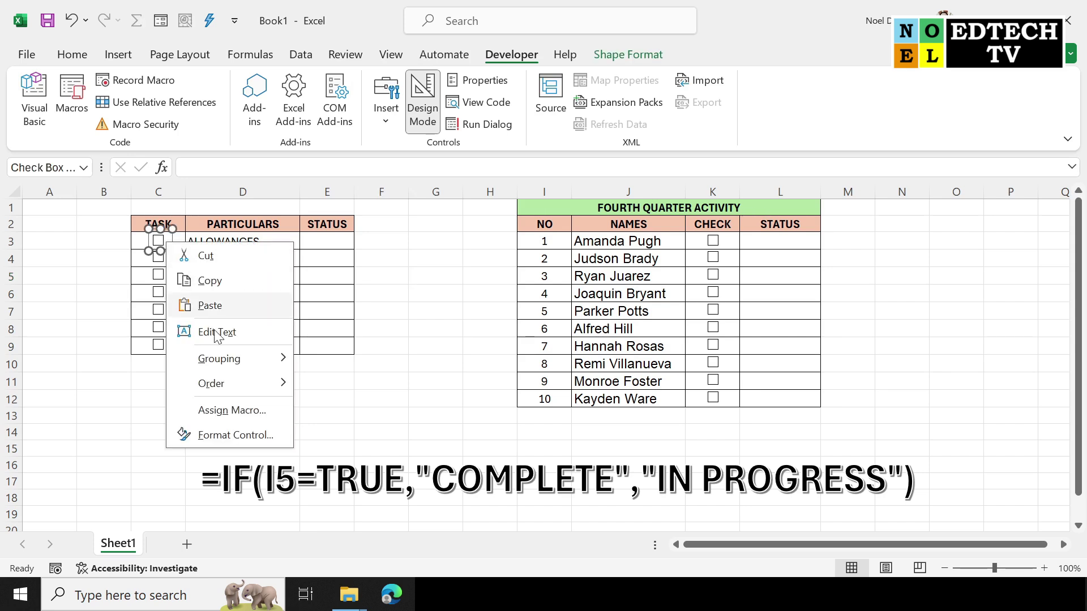
click(243, 436)
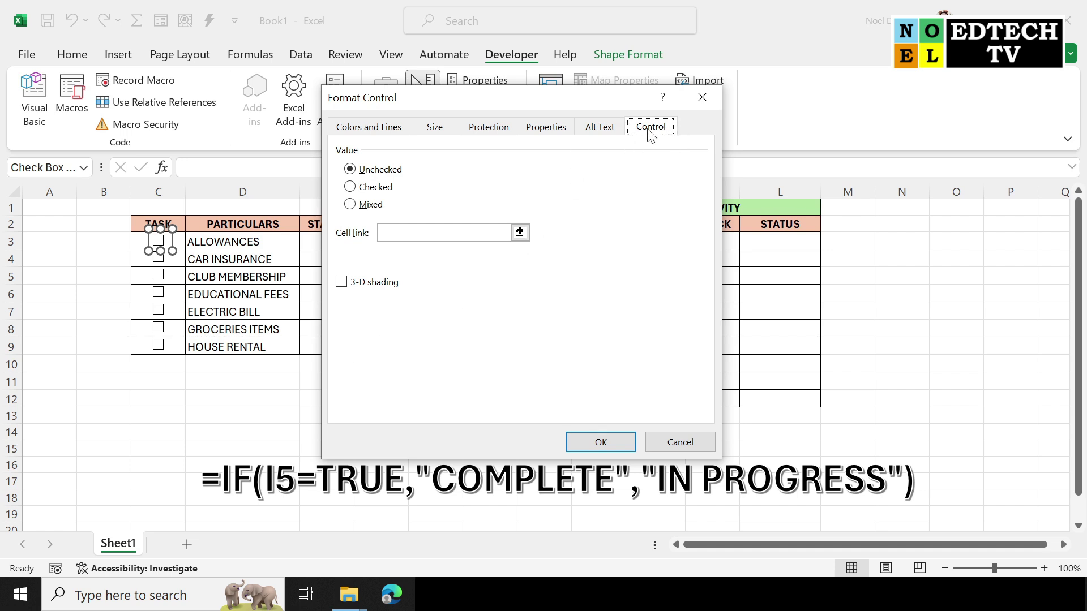
click(517, 235)
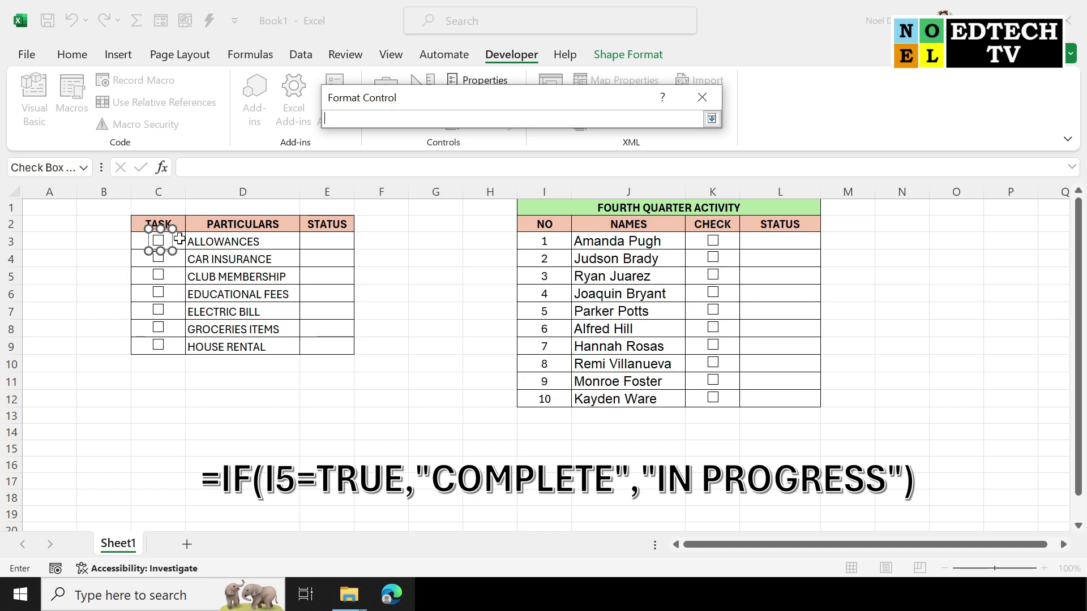
click(181, 240)
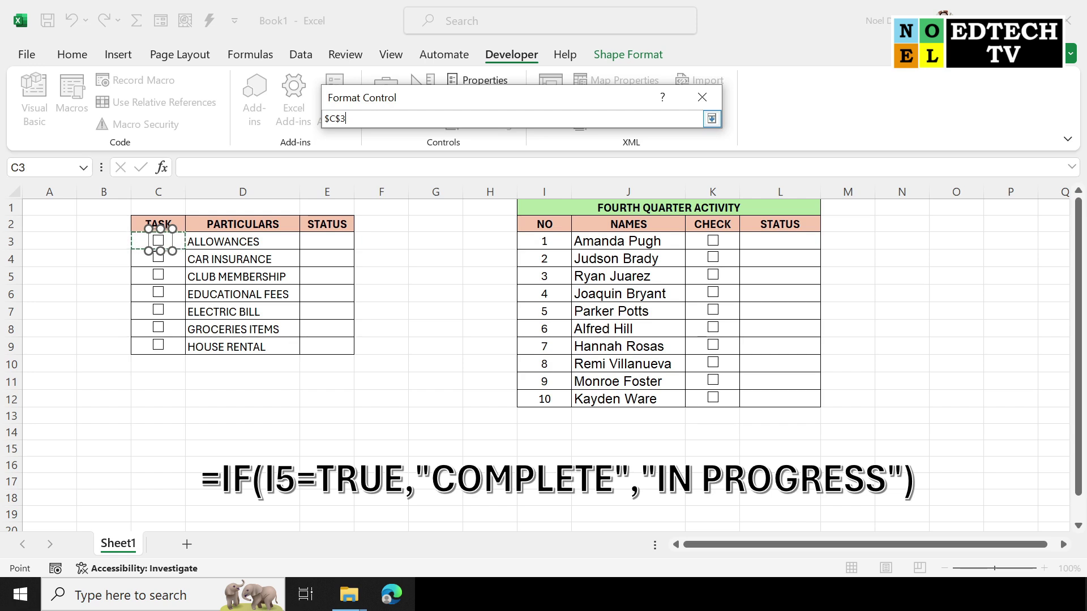
key(Return)
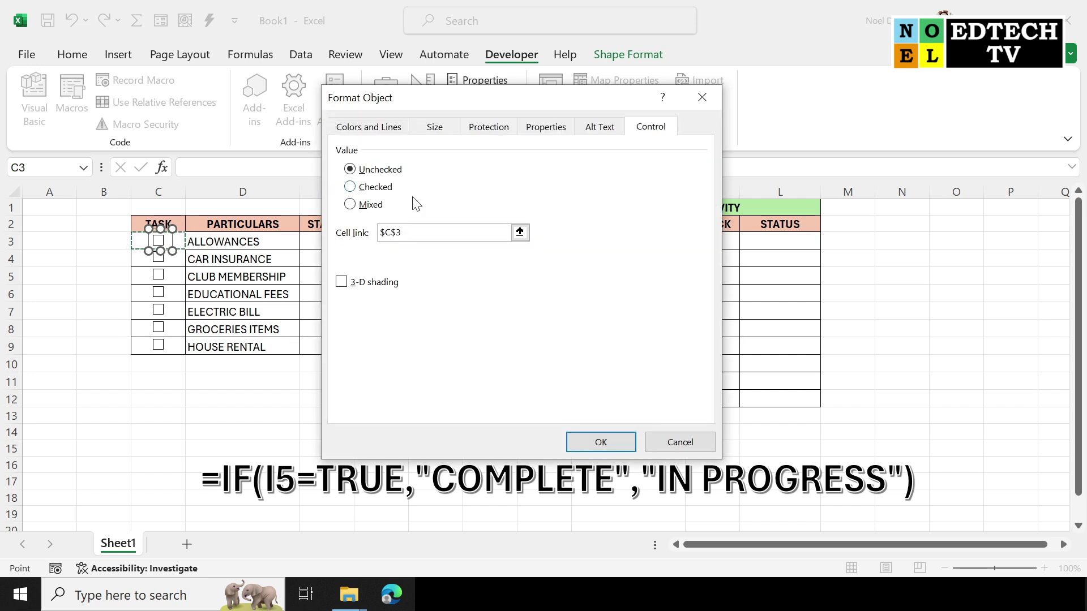
click(601, 442)
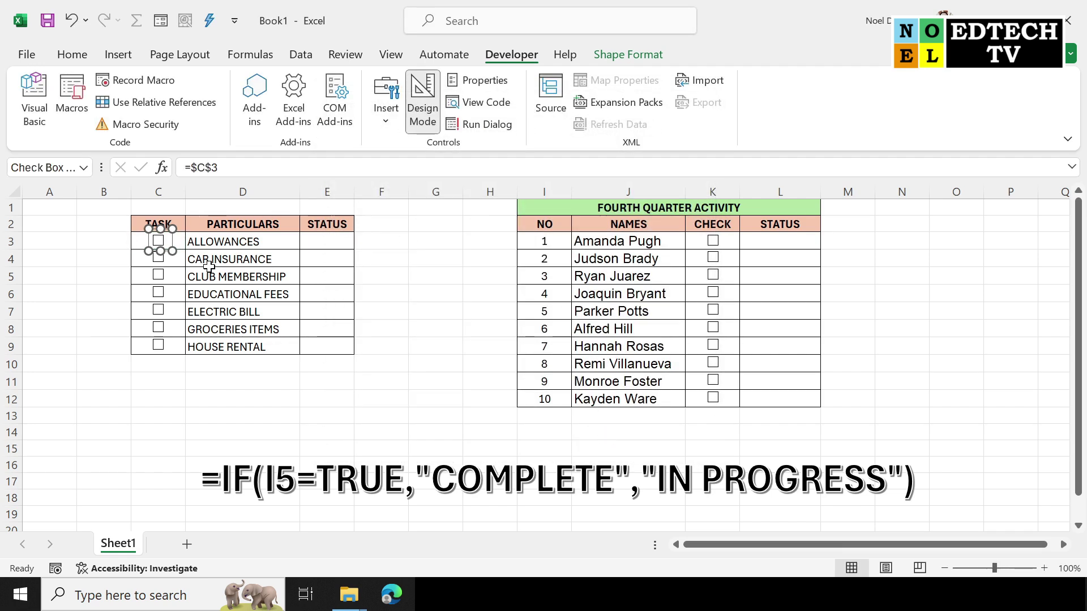
right_click(167, 270)
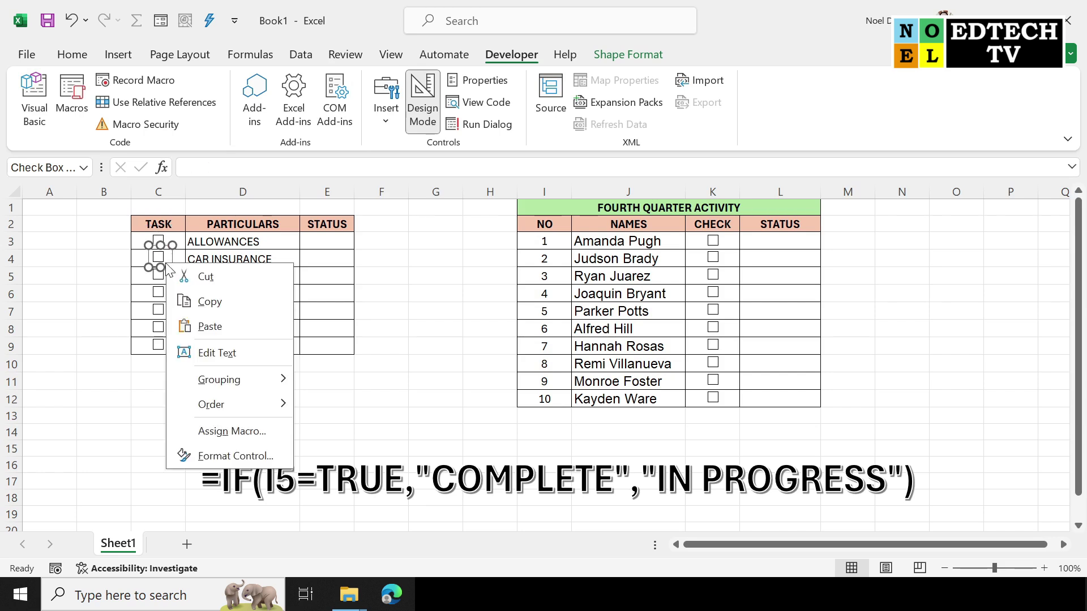
click(255, 456)
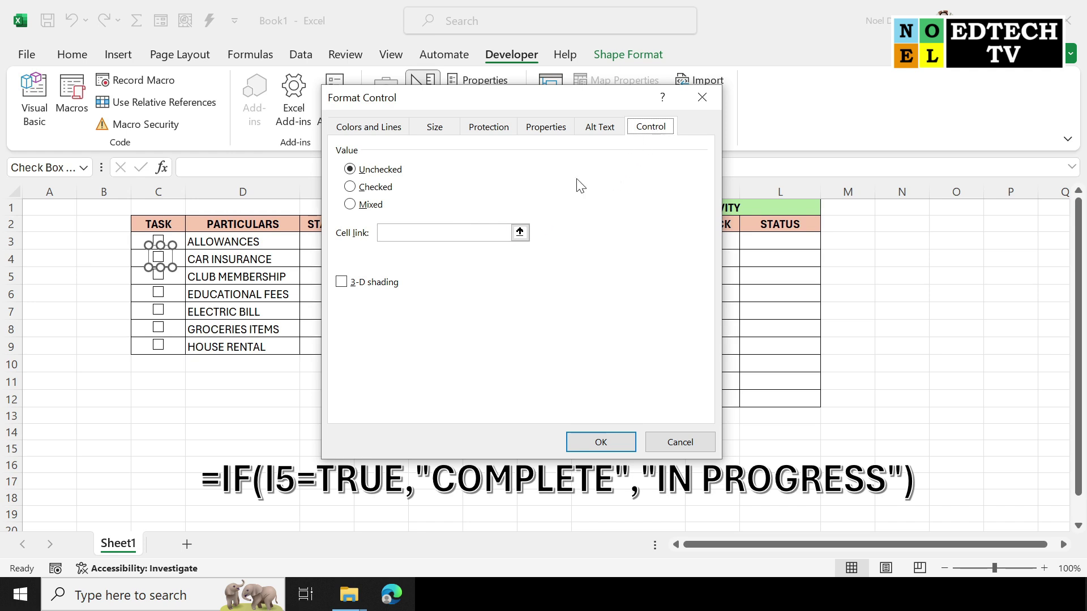
click(519, 233)
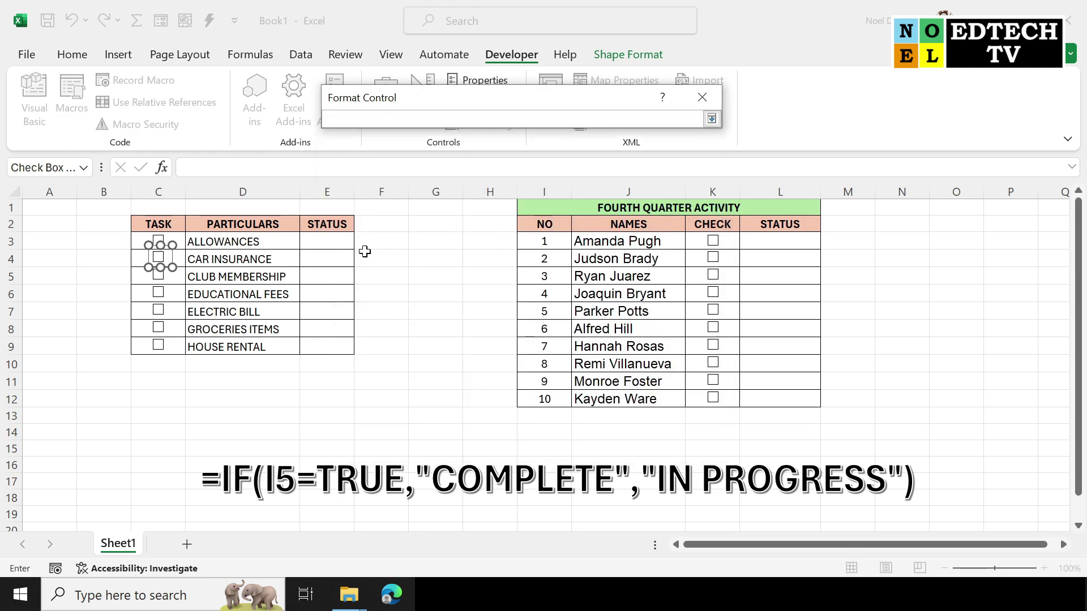
click(182, 260)
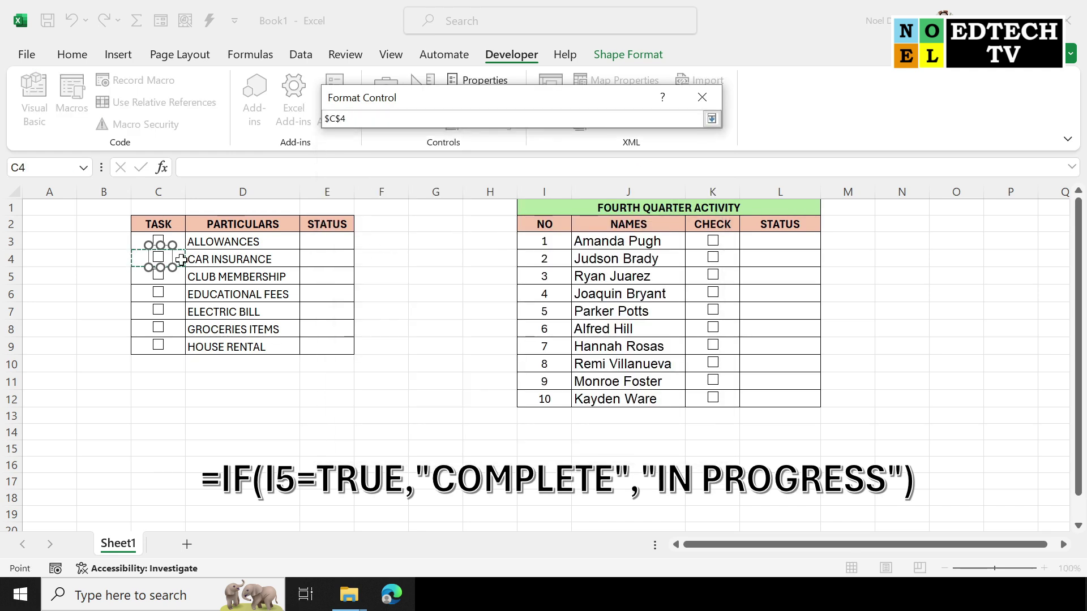
key(Return)
key(Return)
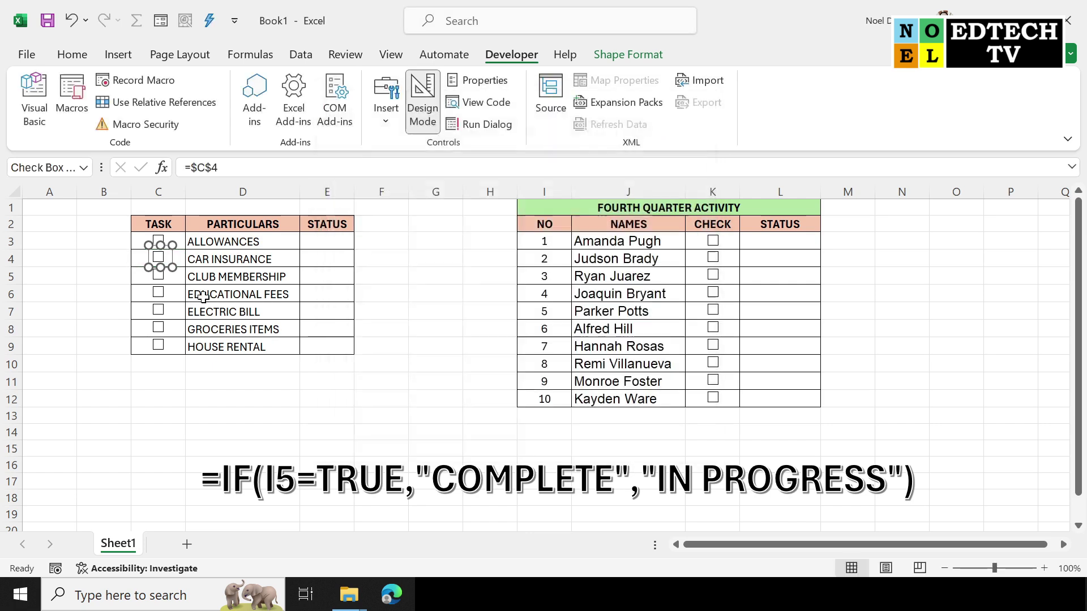
- Link the row 5 and row 6 check boxes to cells C5 and C6
right_click(165, 277)
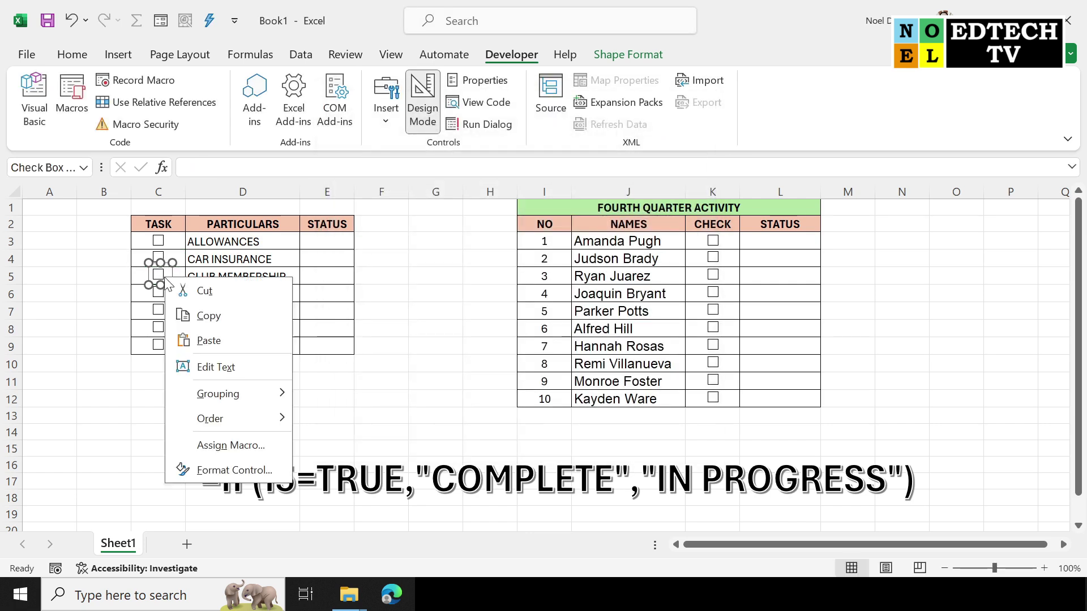
click(234, 471)
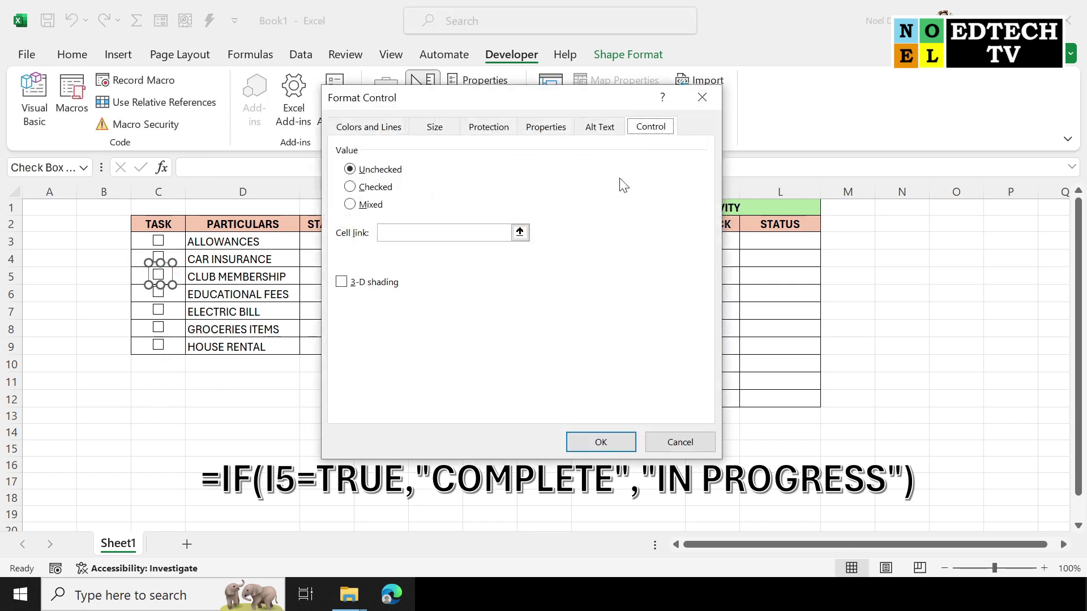
click(520, 232)
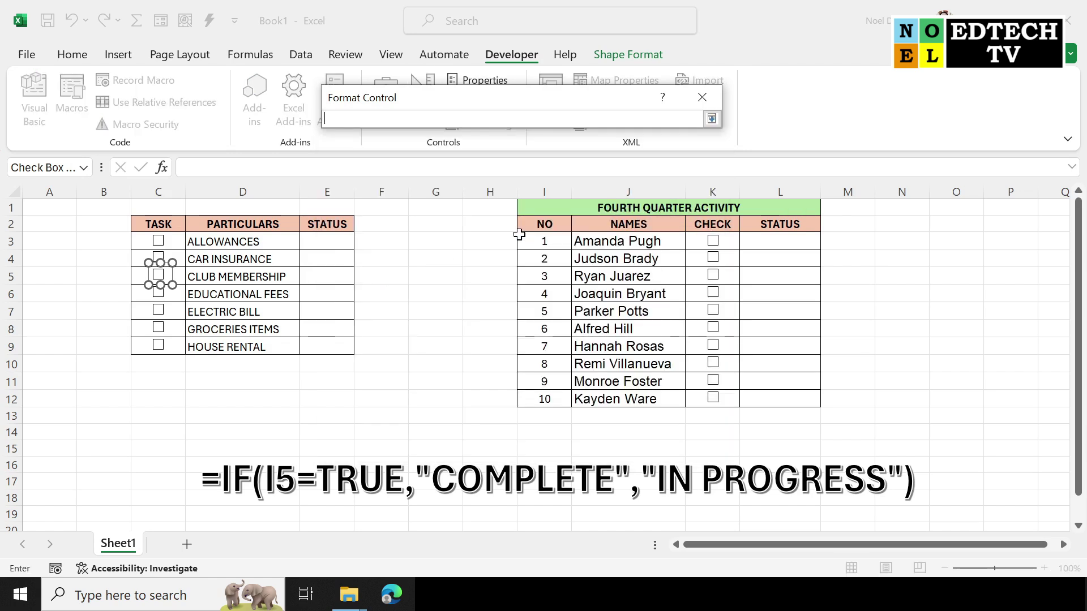
click(181, 279)
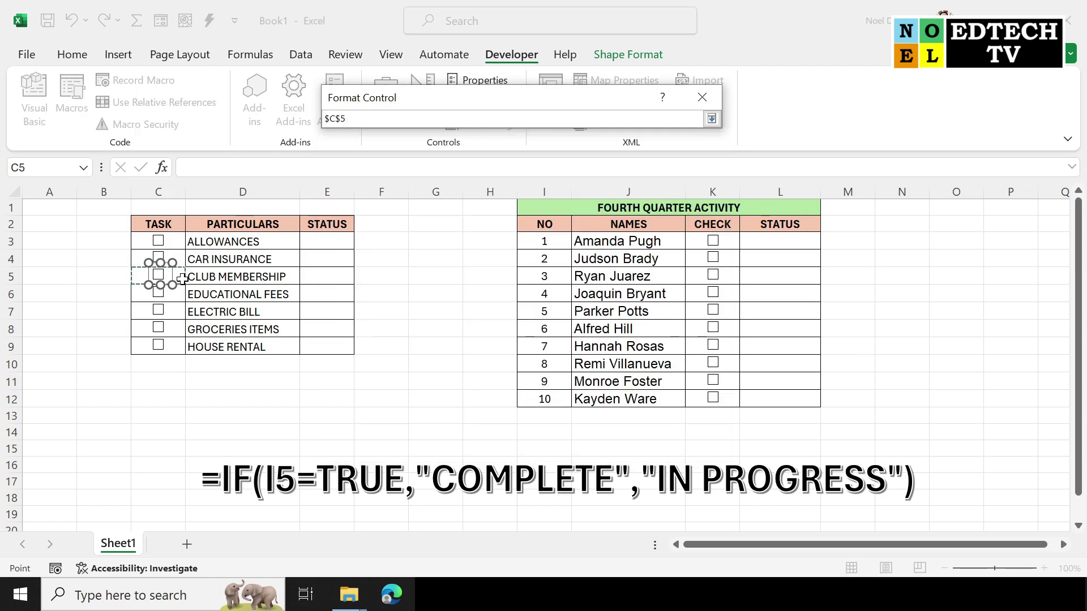
key(Return)
key(Return)
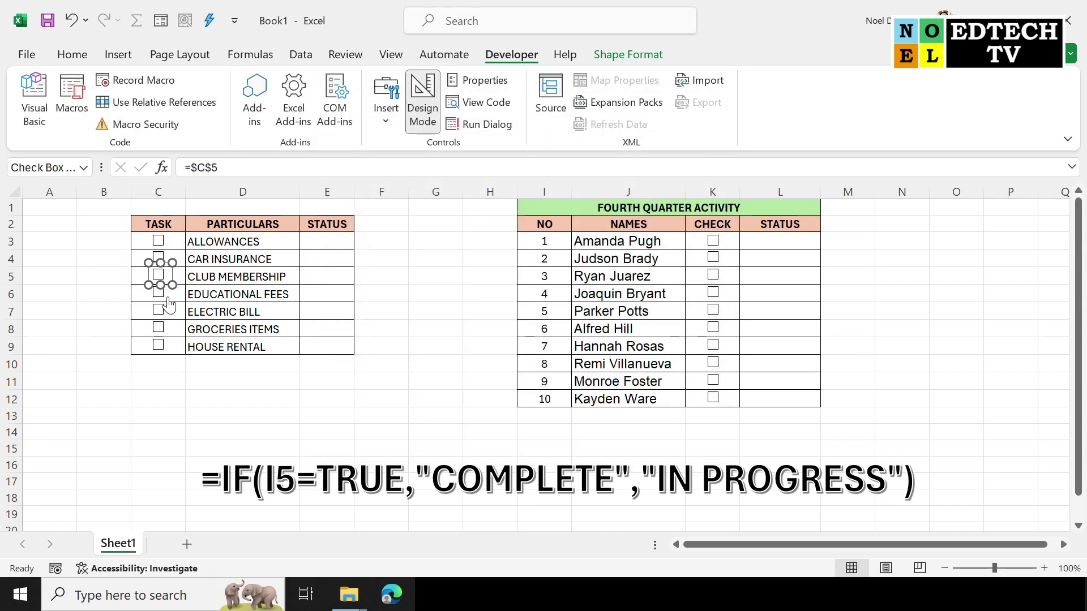
right_click(168, 302)
click(232, 490)
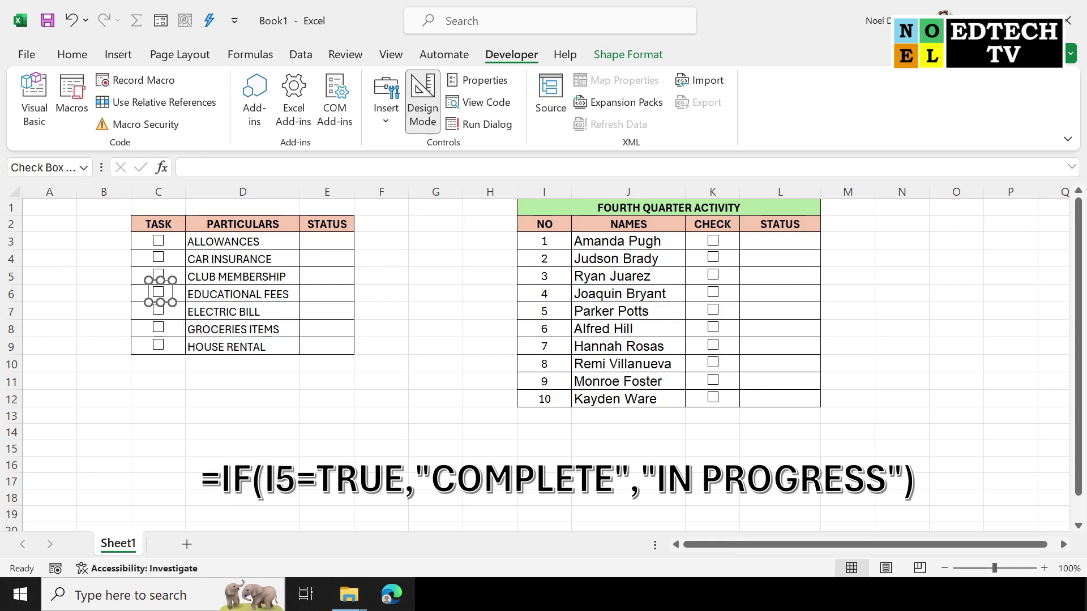
click(520, 232)
click(179, 297)
key(Return)
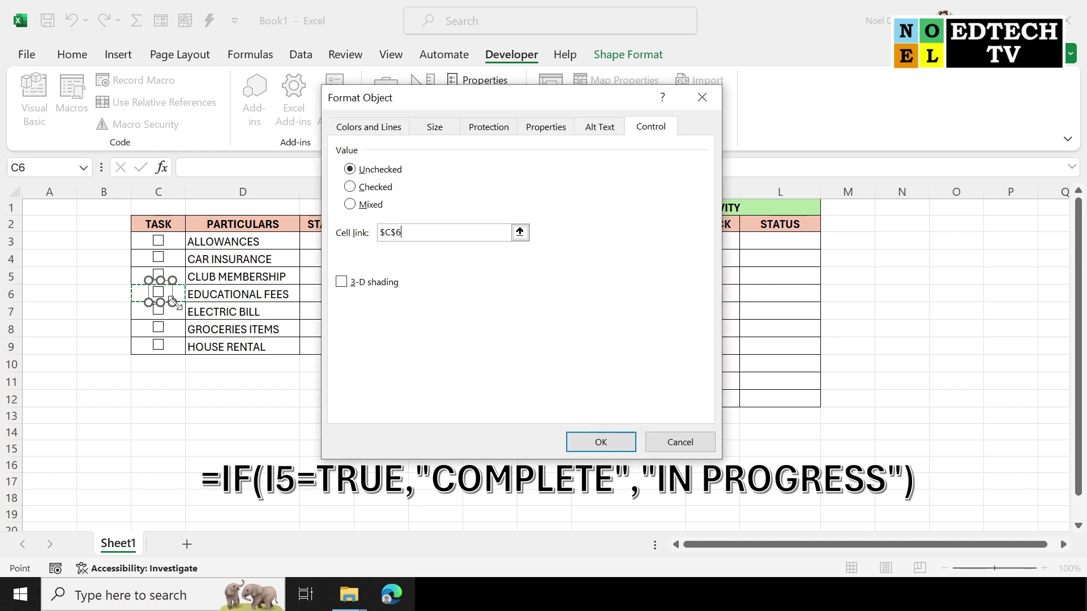
key(Return)
- Link the row 7, 8 and 9 check boxes to cells C7, C8 and C9
right_click(163, 311)
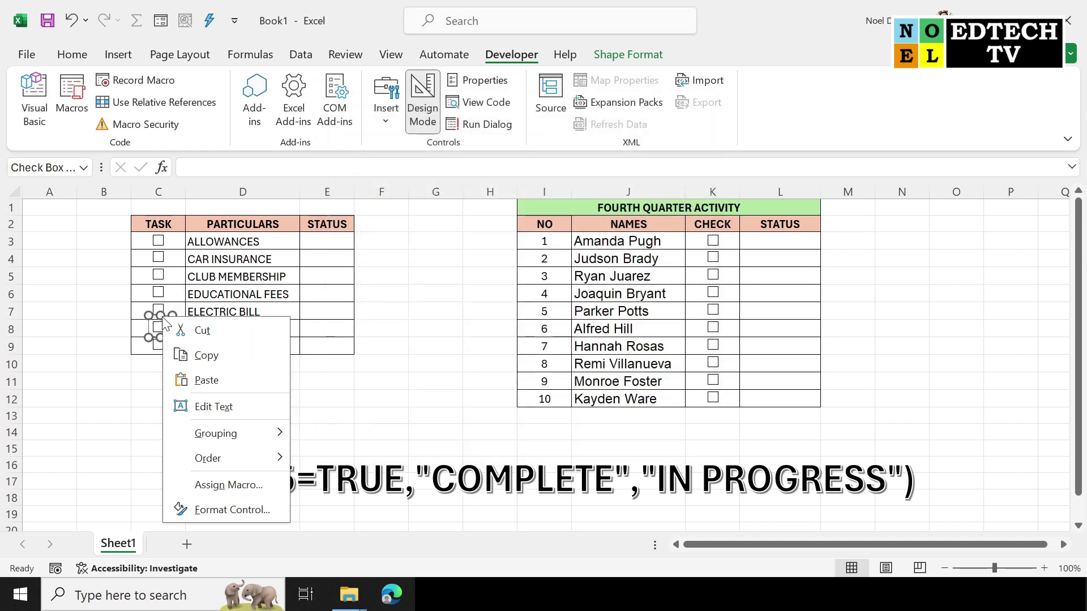
click(230, 509)
click(518, 232)
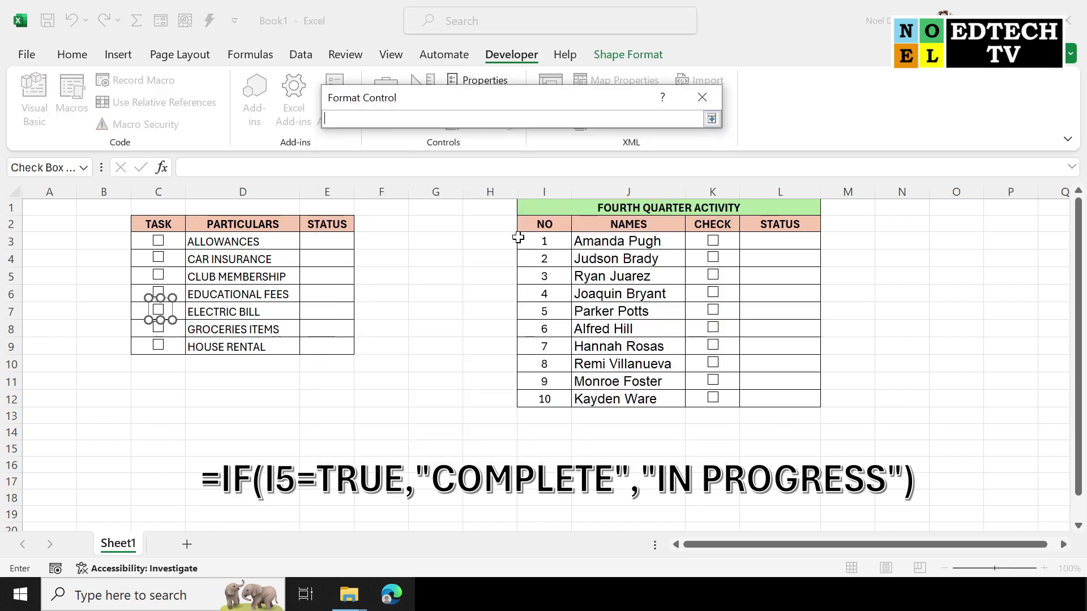
click(183, 312)
key(Return)
key(Return)
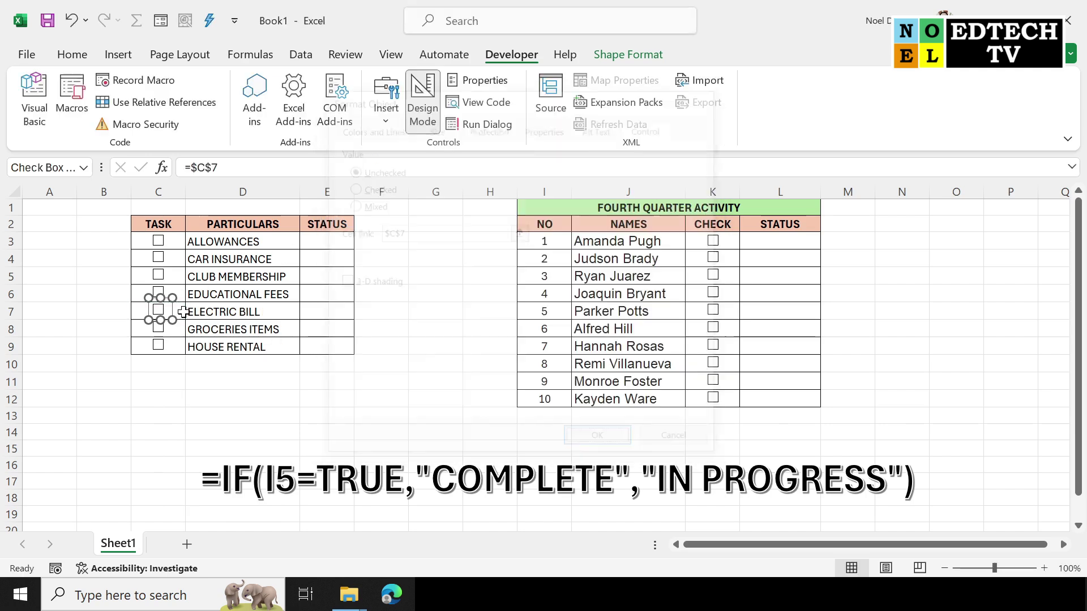
right_click(168, 336)
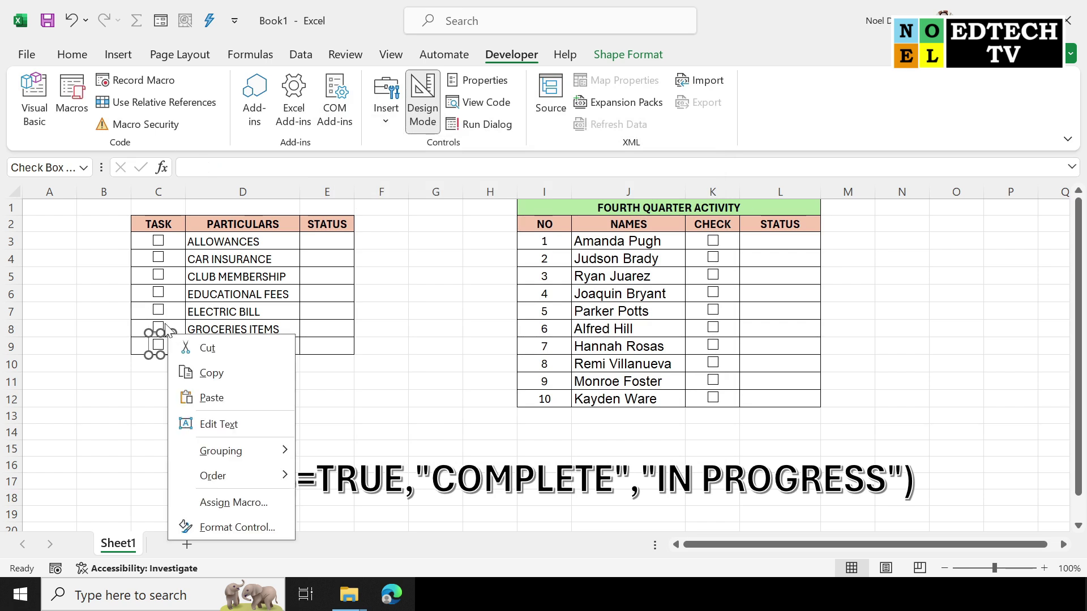
click(238, 526)
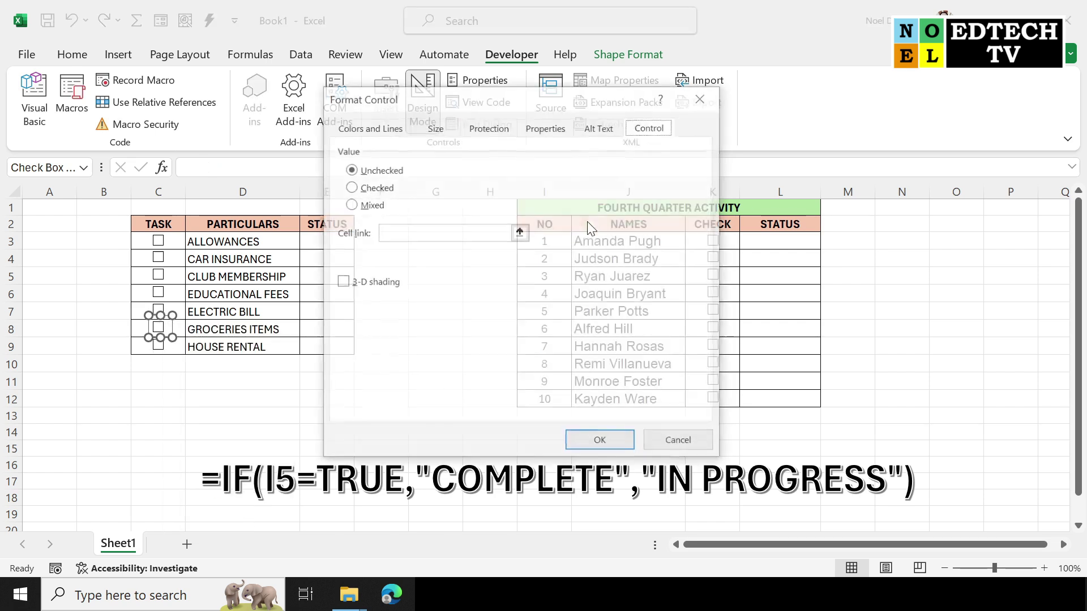
click(520, 233)
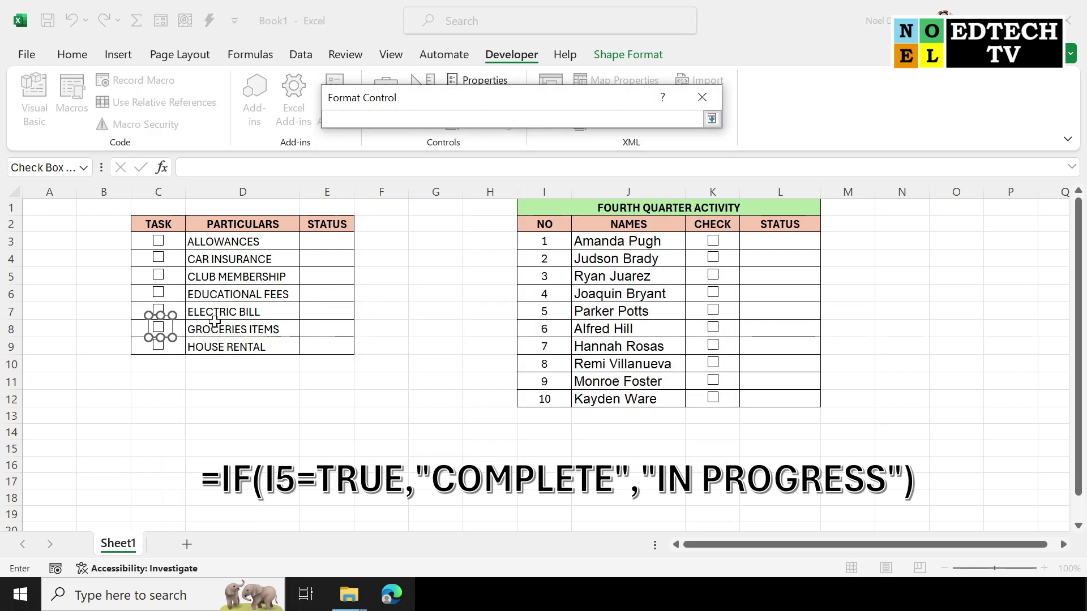
click(183, 331)
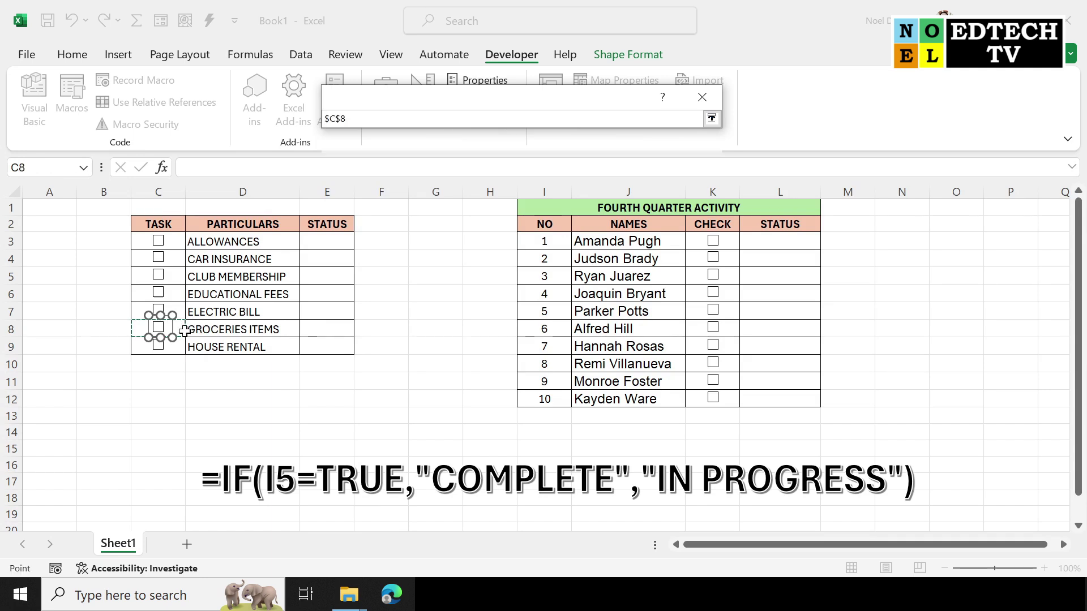
key(Return)
key(Return)
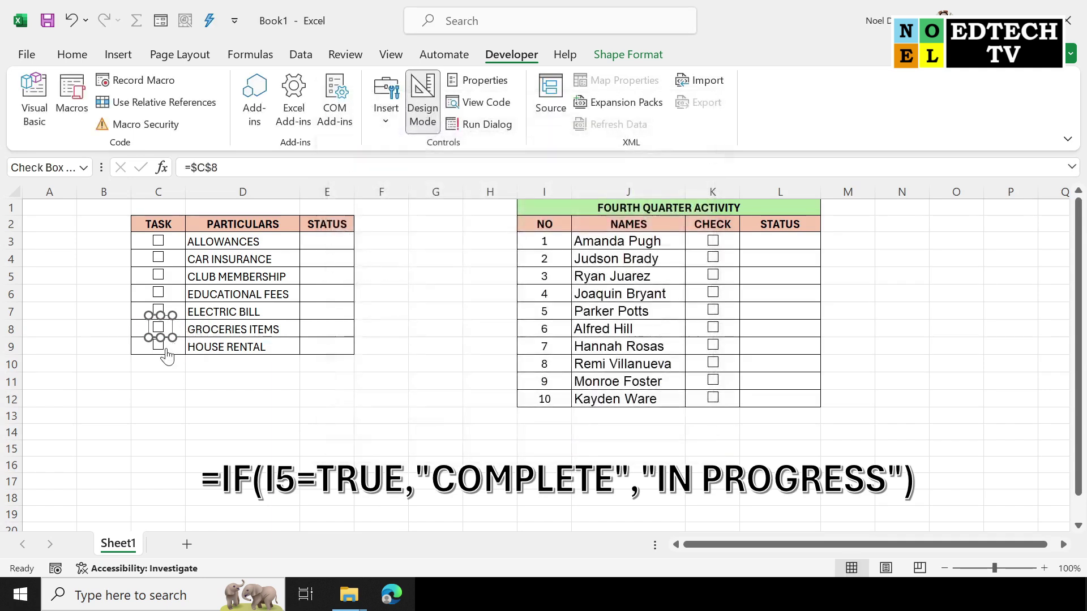
right_click(166, 350)
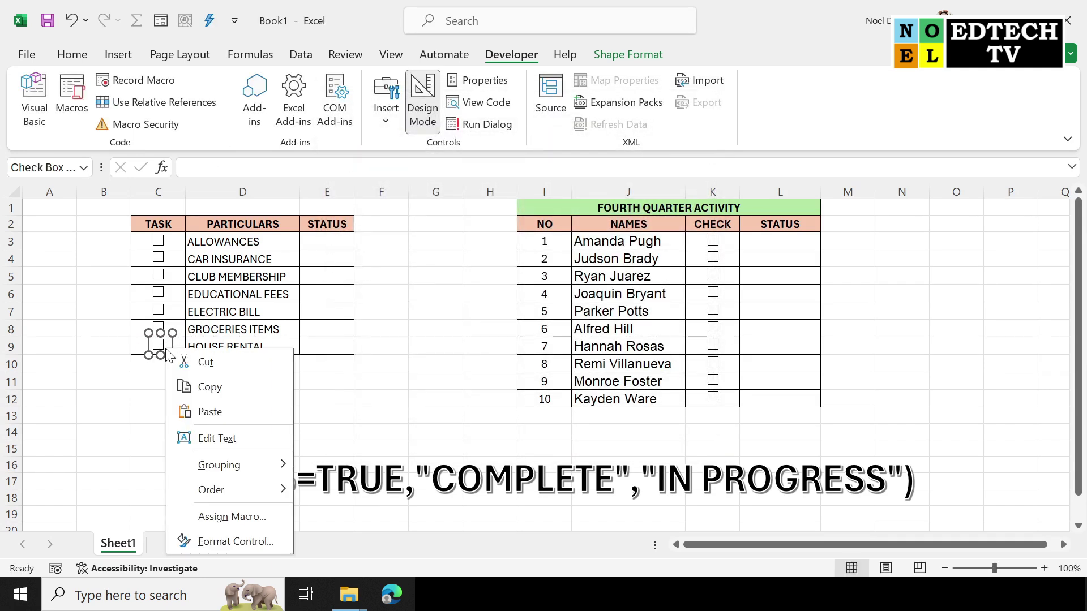
click(238, 542)
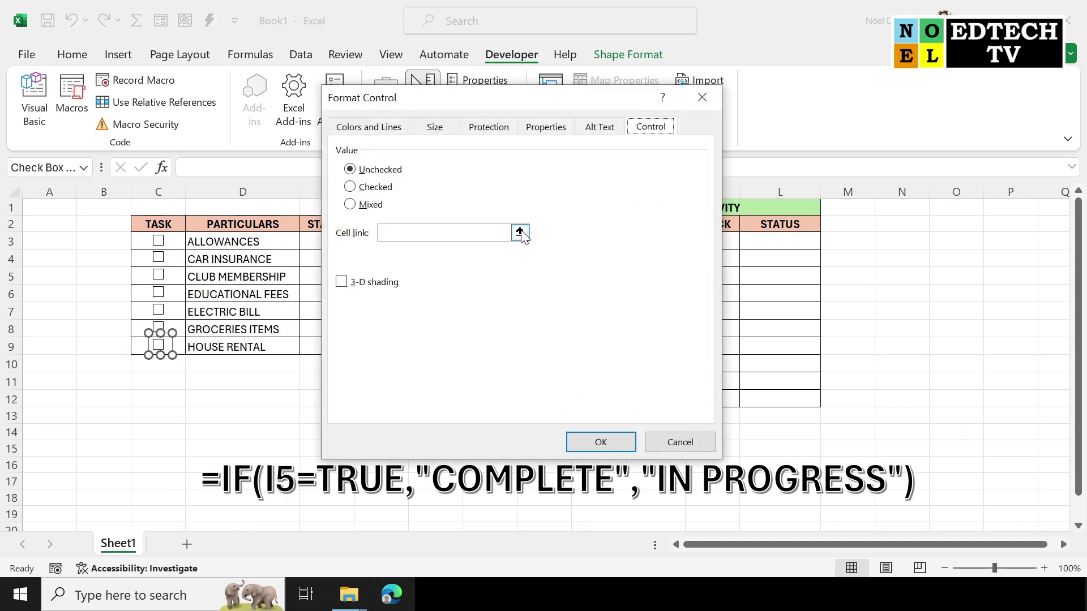
click(520, 233)
click(181, 348)
key(Return)
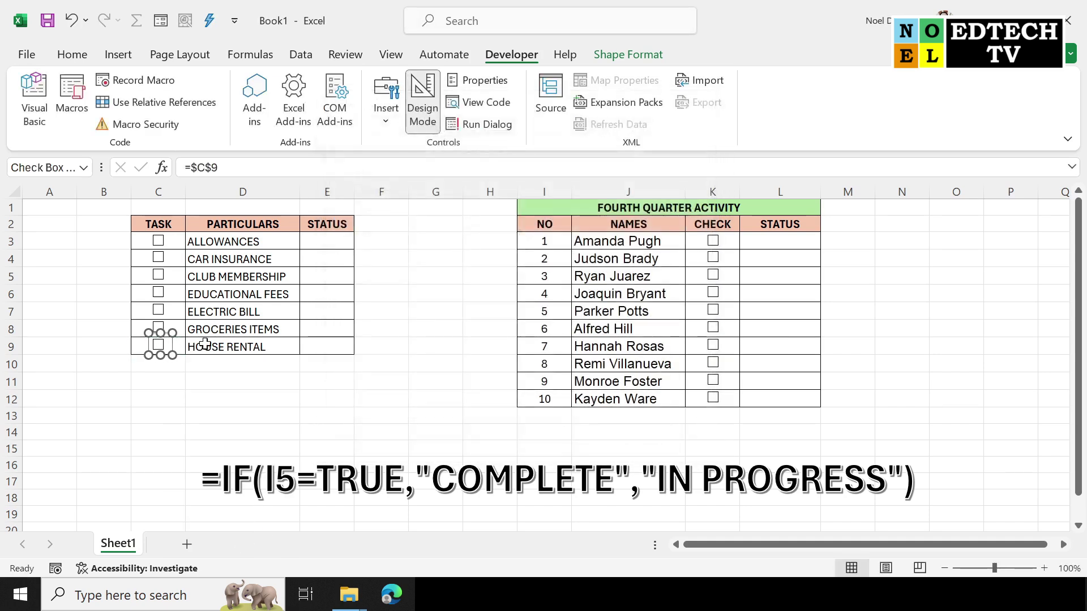
click(396, 328)
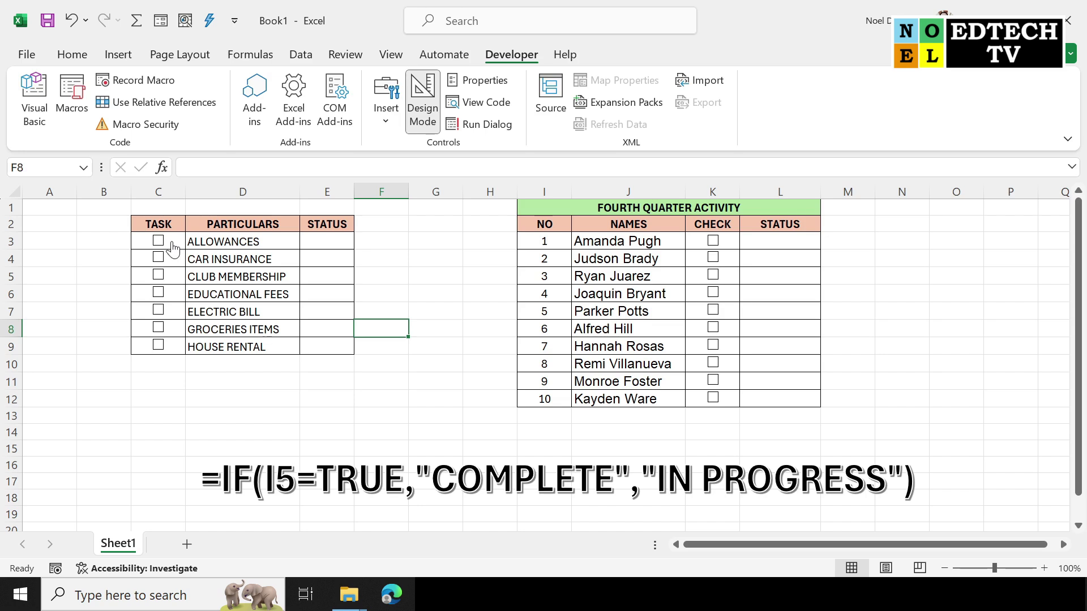
- Tick all seven TASK check boxes so C3:C9 show TRUE
click(311, 241)
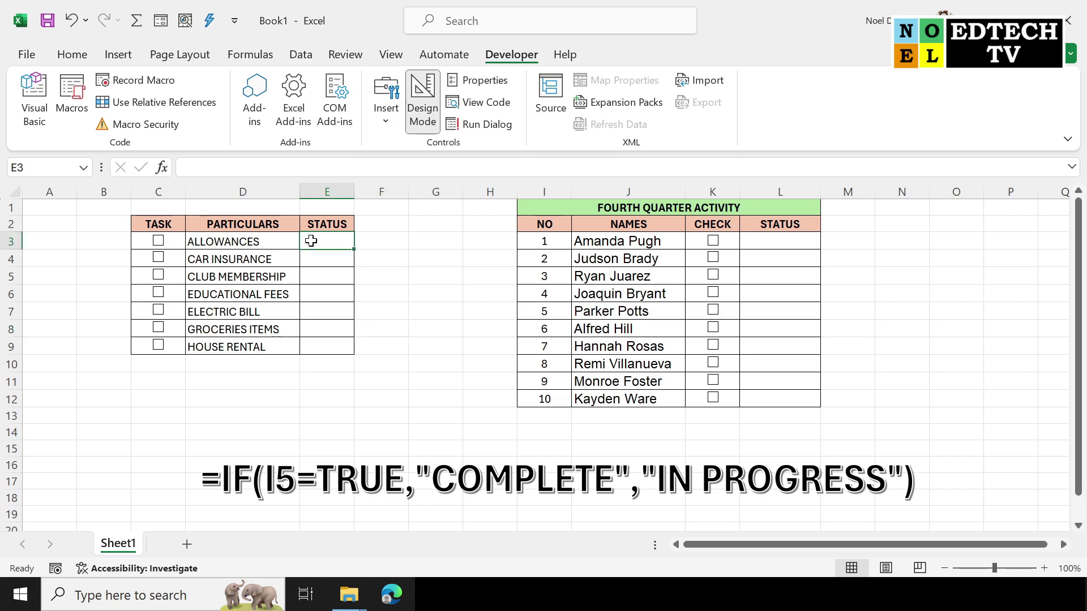
click(158, 240)
click(159, 258)
click(158, 276)
click(158, 293)
click(158, 328)
click(159, 310)
click(158, 345)
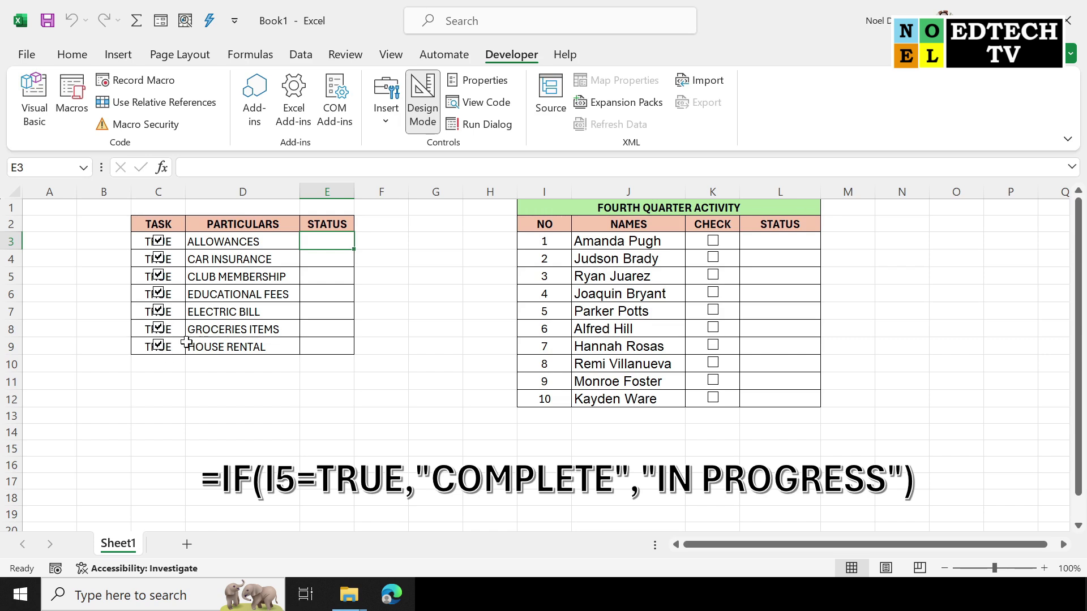
- Untick all seven TASK check boxes so C3:C9 show FALSE
click(158, 240)
click(158, 259)
click(158, 276)
click(158, 294)
click(158, 311)
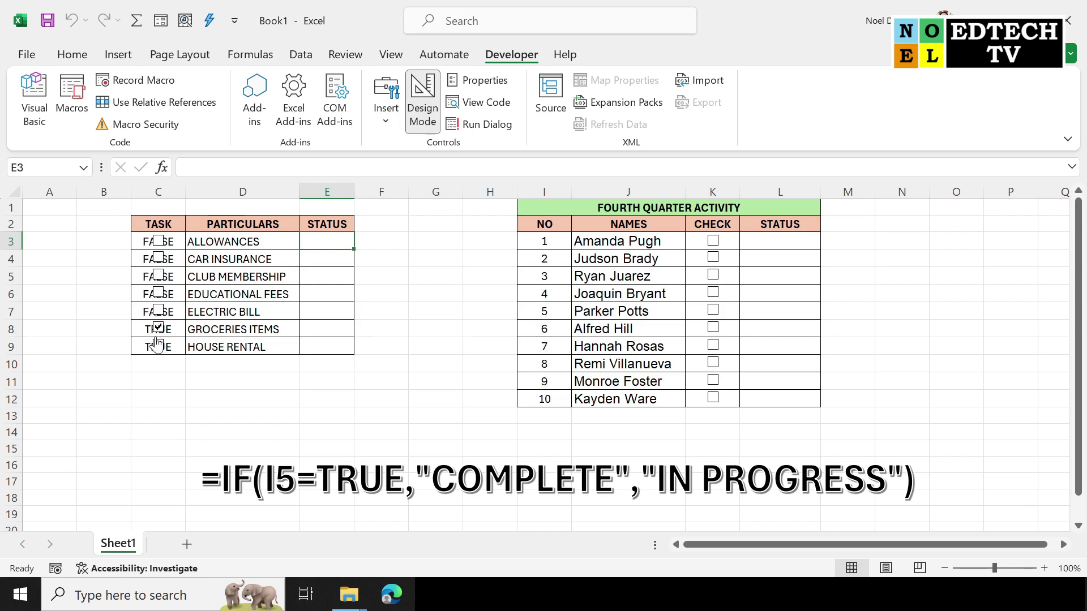
click(158, 345)
click(160, 330)
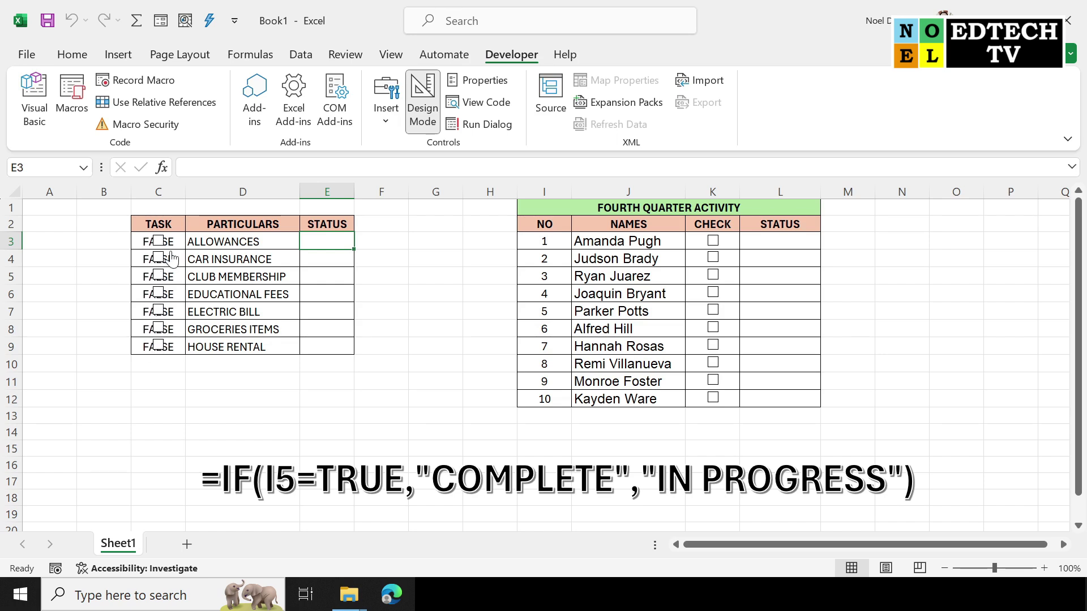
- Give C3:C9 a white font colour so the linked FALSE values disappear
drag(180, 241, 170, 351)
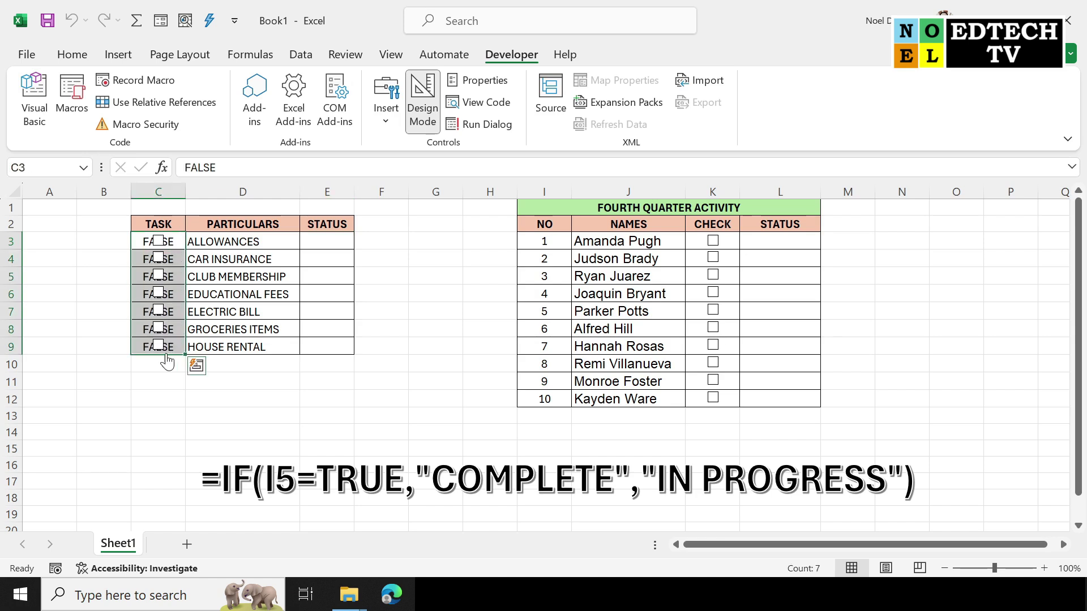
click(66, 55)
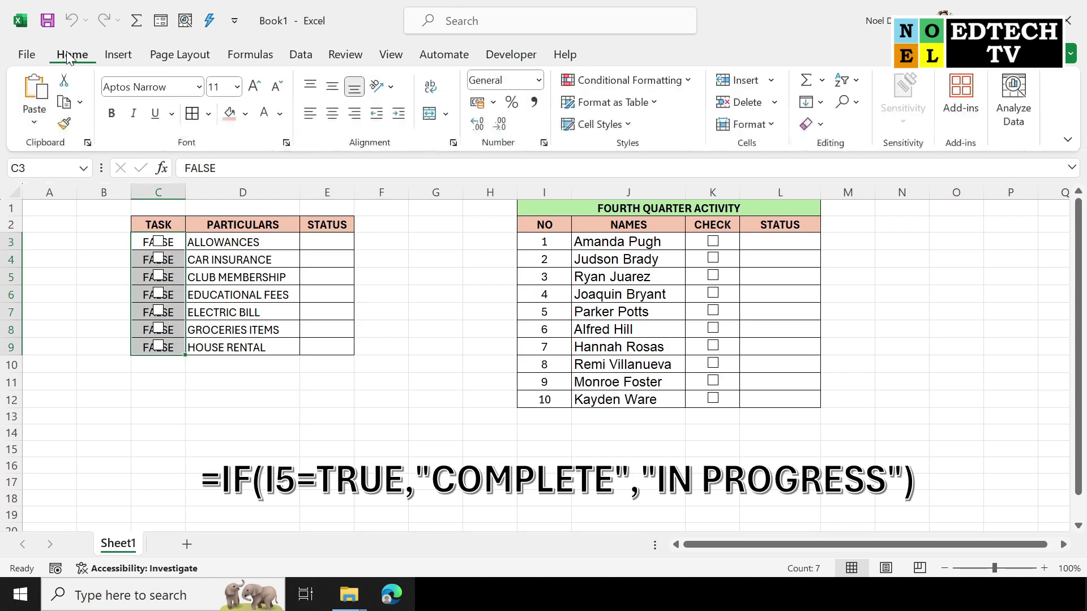
click(279, 113)
click(266, 184)
click(425, 292)
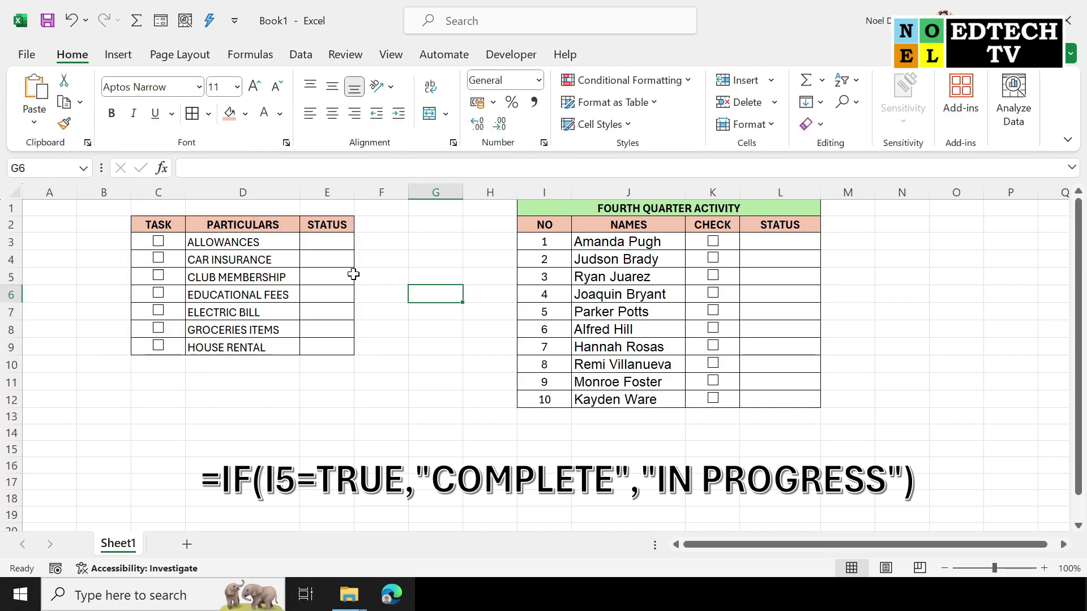
click(332, 242)
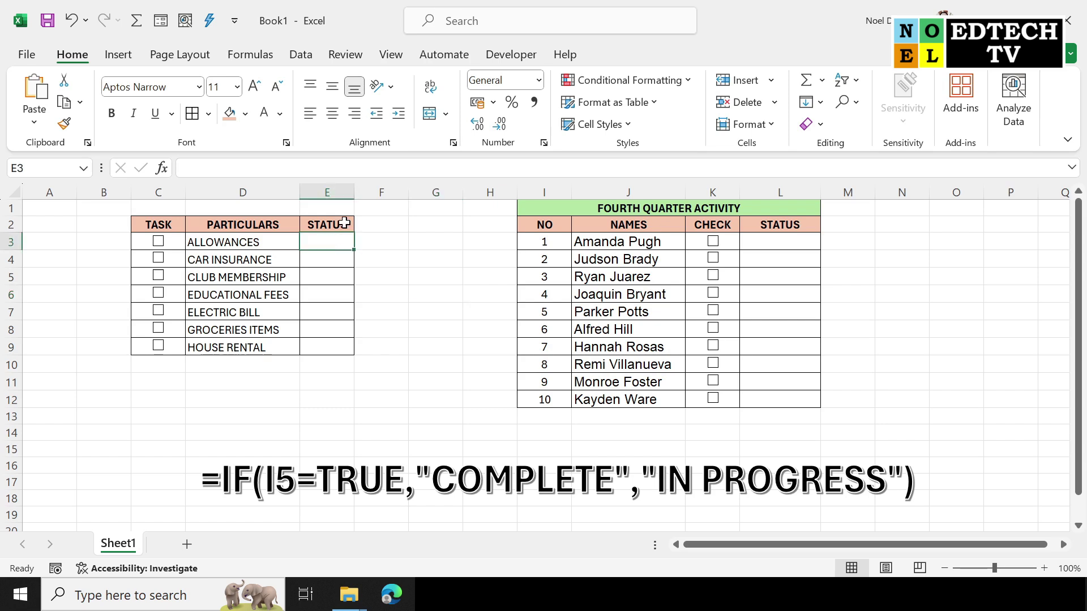
- Widen column E and type =IF(C3=TRUE,"DONE","IN PROGRESS") in E3
drag(354, 192, 366, 193)
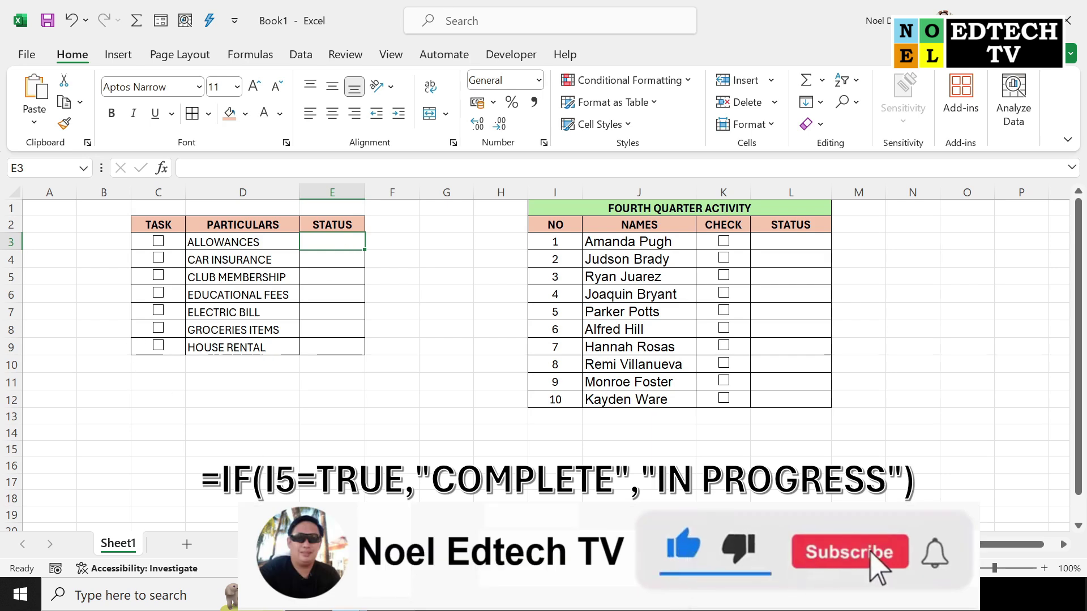
text(=)
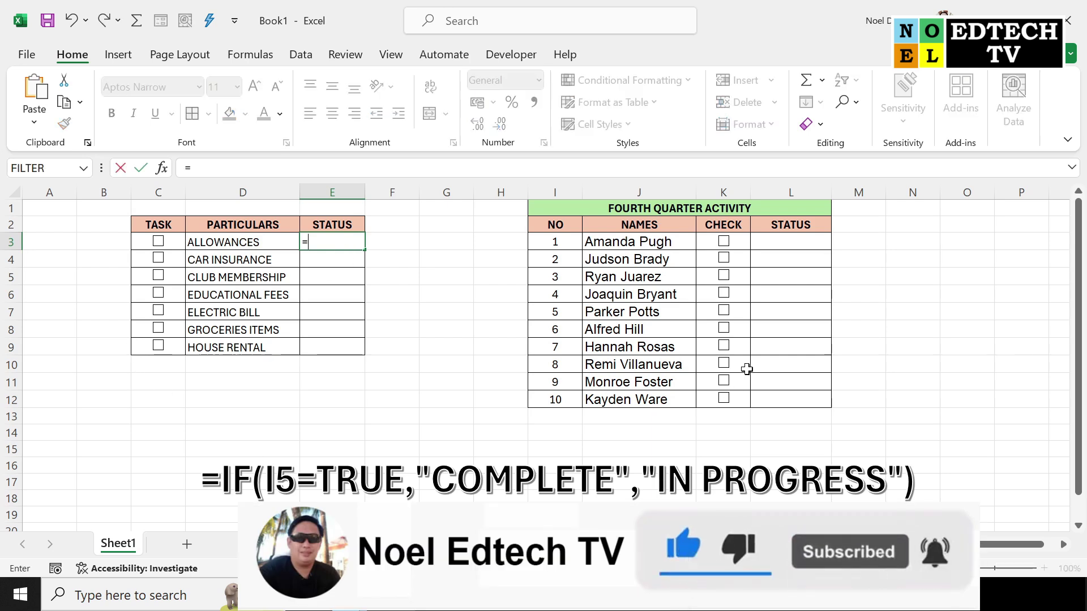
text(IF)
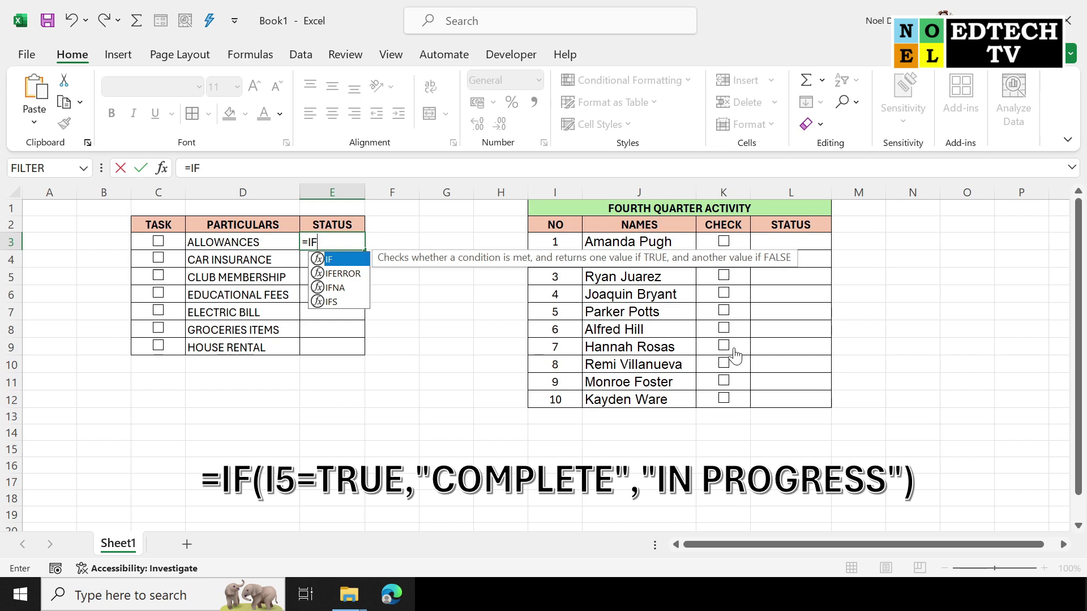
text(()
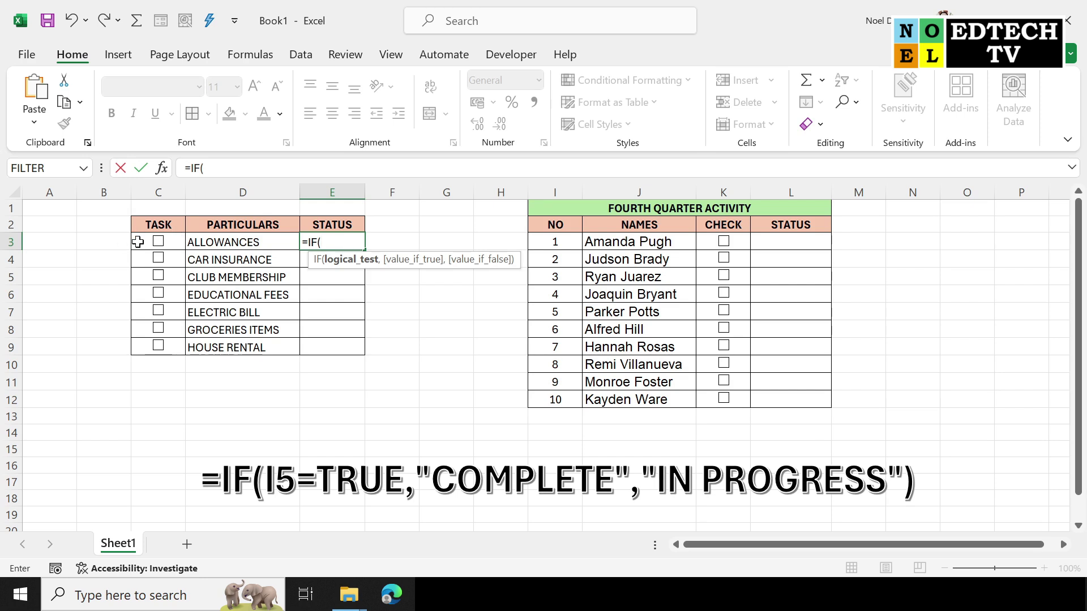
click(136, 243)
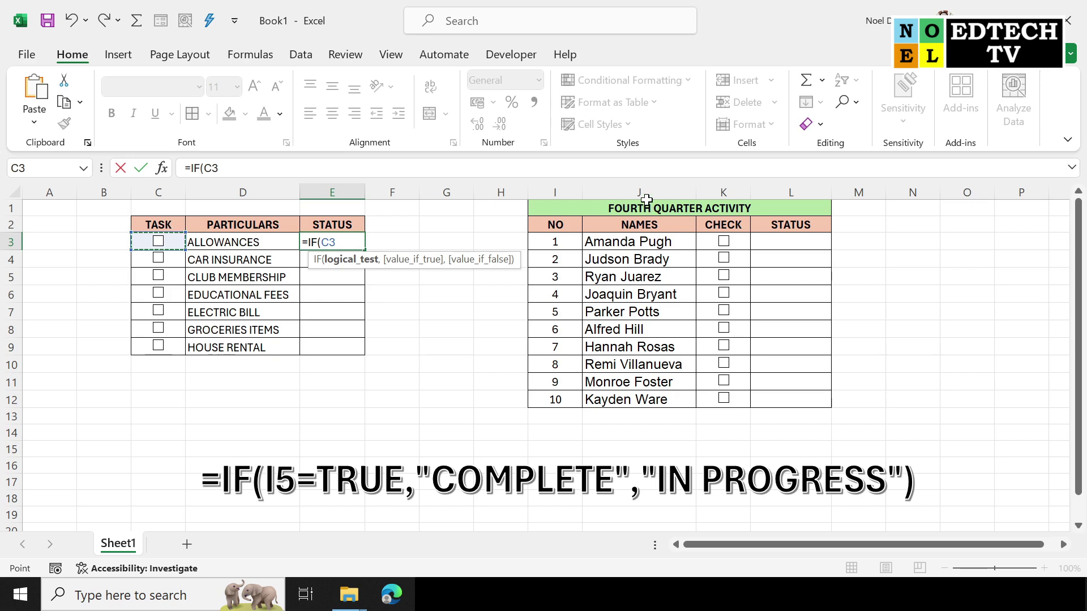
text(=TRUE)
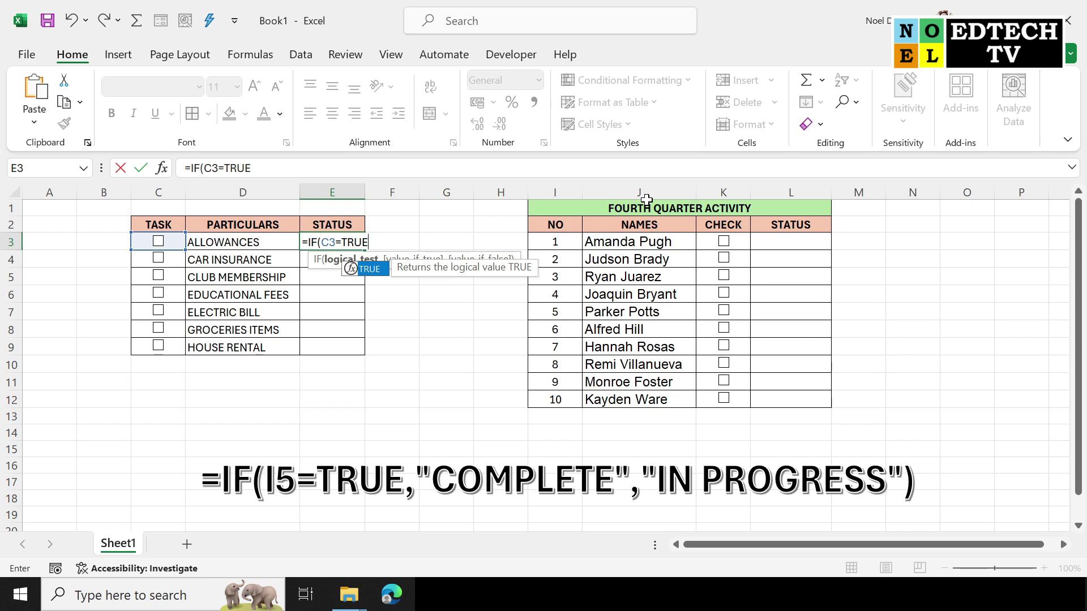
text(,)
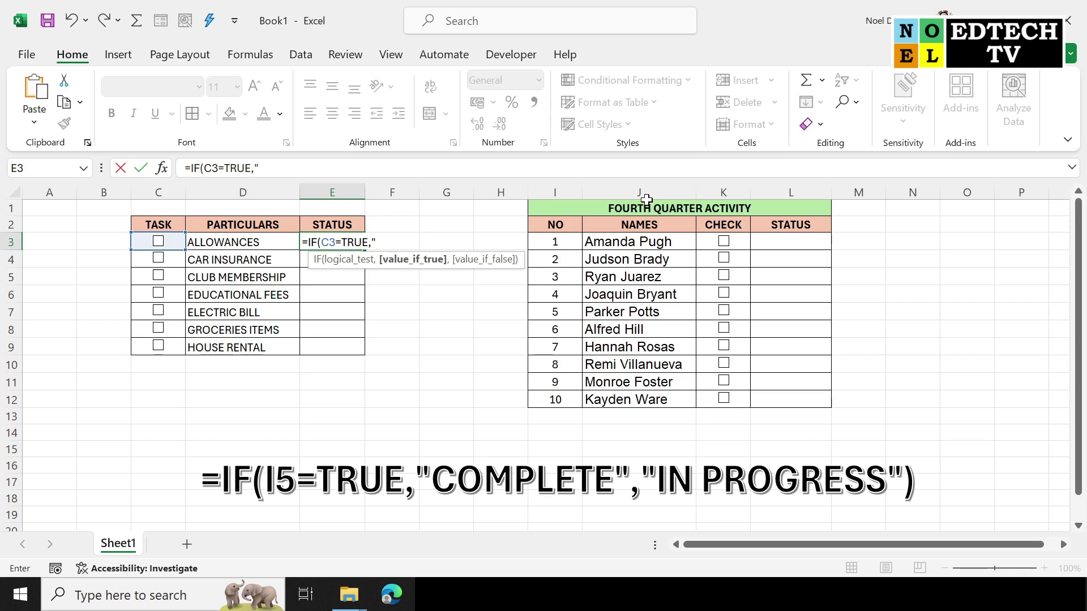
text(DONE",)
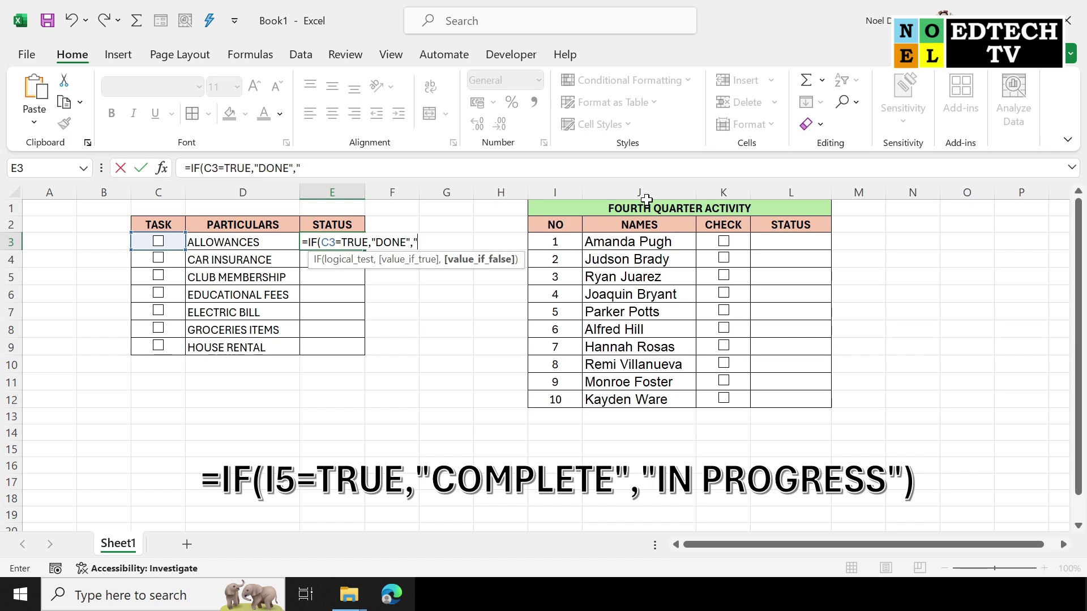
text(IN PROGRESS"))
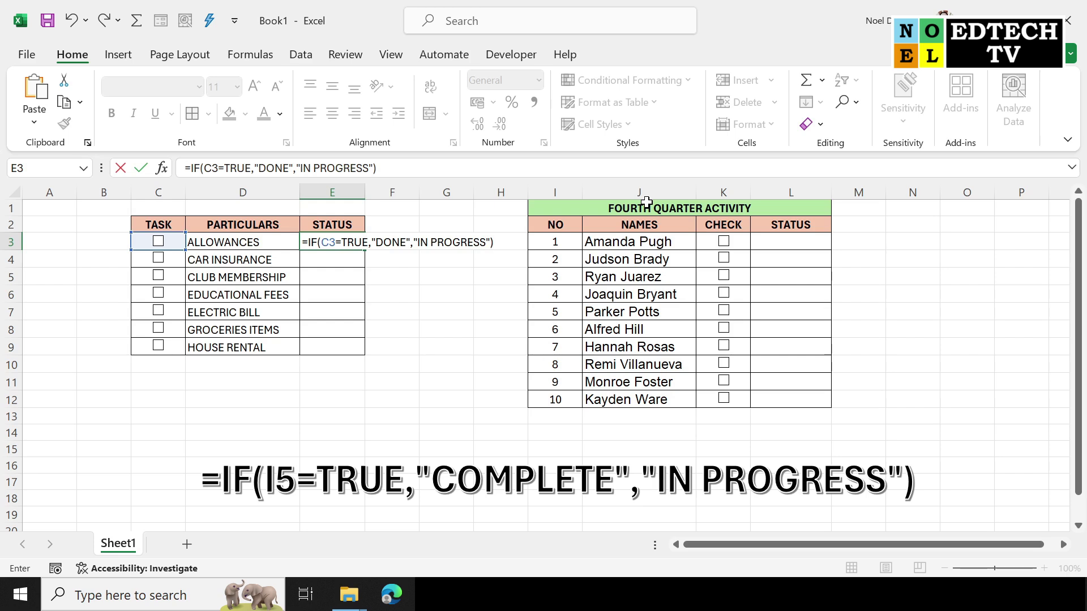
- Edit the E3 formula to replace DONE with "CONFIRMED"
key(F2)
key(Left)
key(Left)
key(Left)
key(Left)
key(Left)
key(Left)
key(Left)
key(Left)
key(Left)
key(Left)
key(Left)
key(Left)
key(Left)
key(Left)
key(Left)
key(shift+Left)
key(shift+Left)
key(shift+Left)
key(shift+Left)
key(shift+Left)
key(shift+Left)
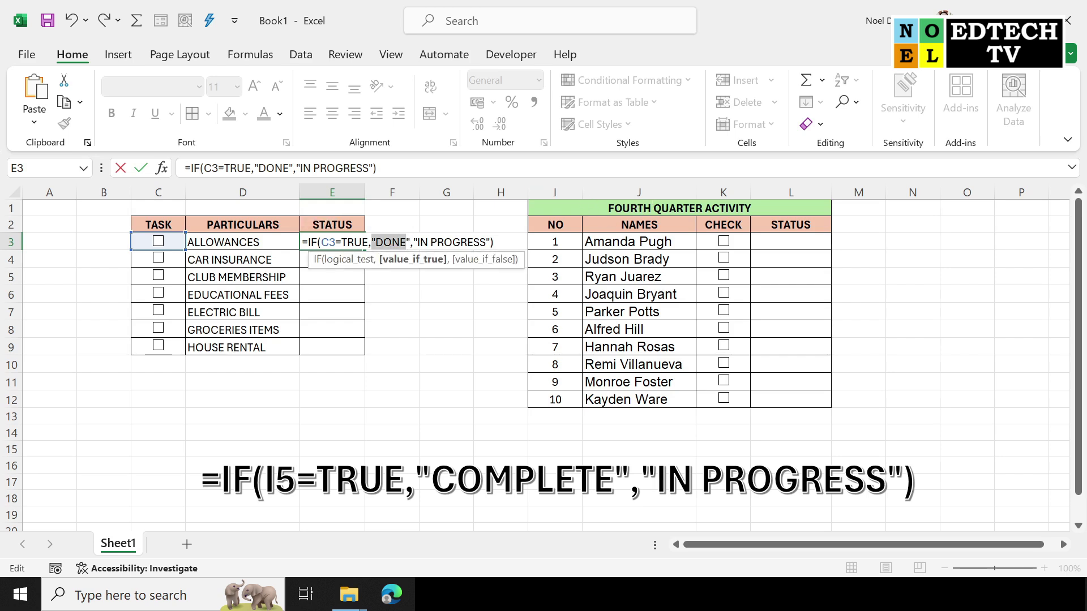
text(CO)
key(Left)
key(Left)
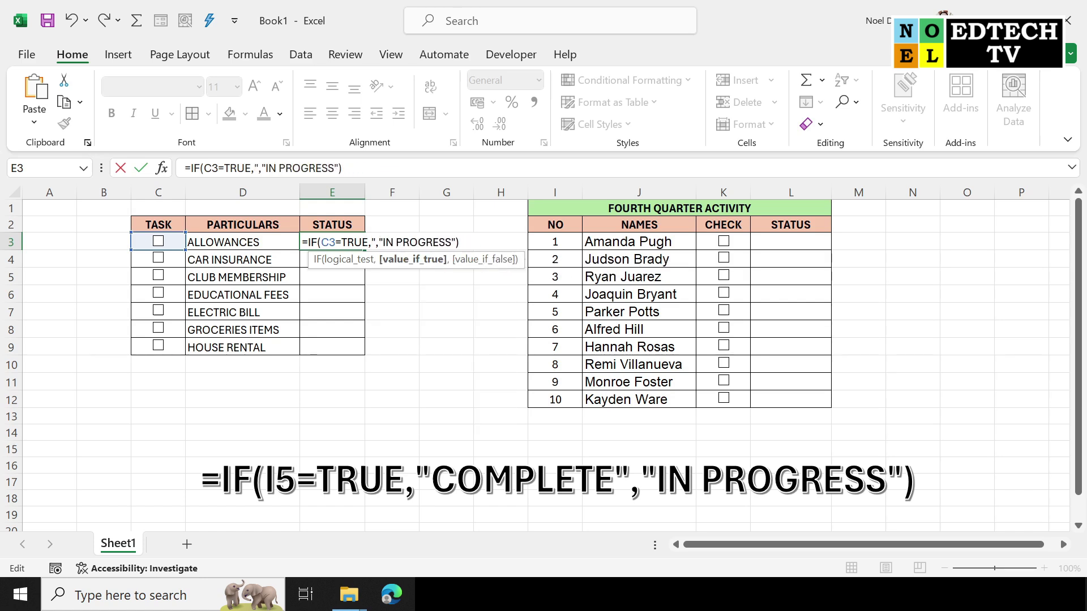
text("CONFIREM)
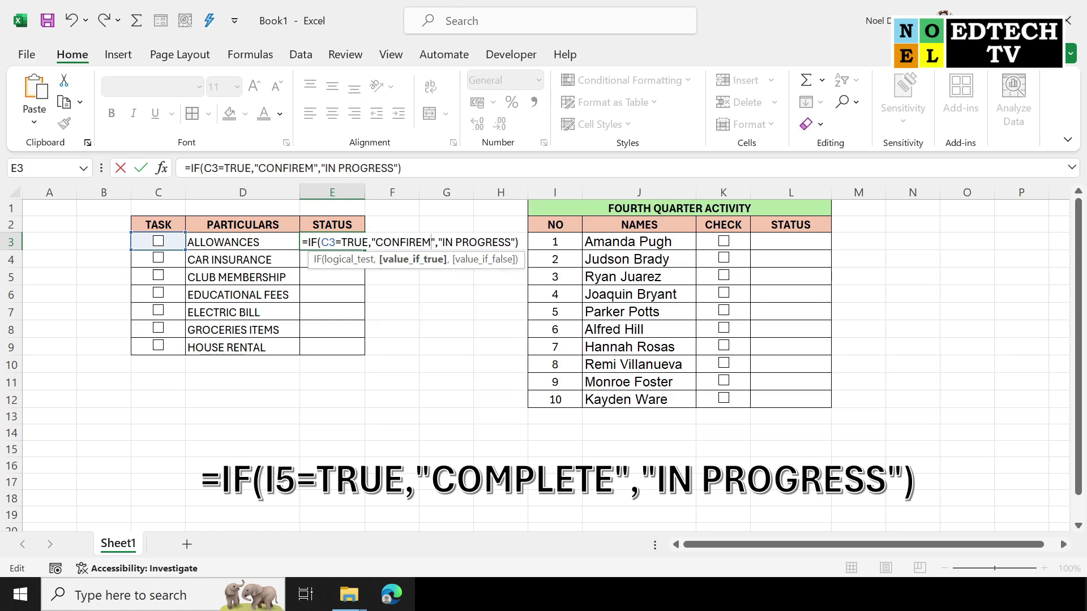
key(BackSpace)
key(BackSpace)
text(MED)
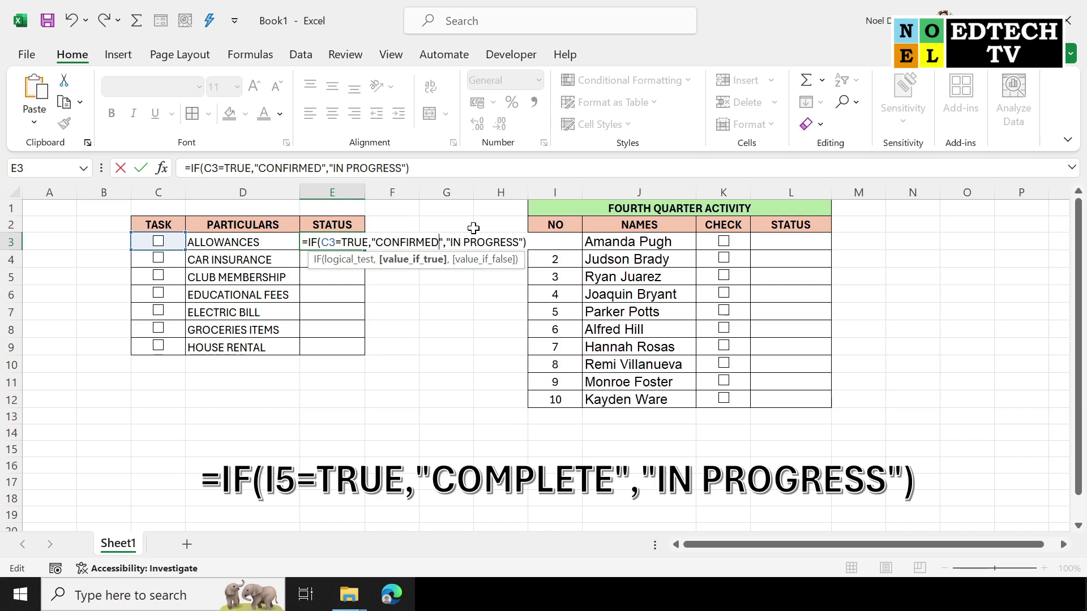
- Enter the E3 formula, widen column E, and copy it into E4:E9
key(Return)
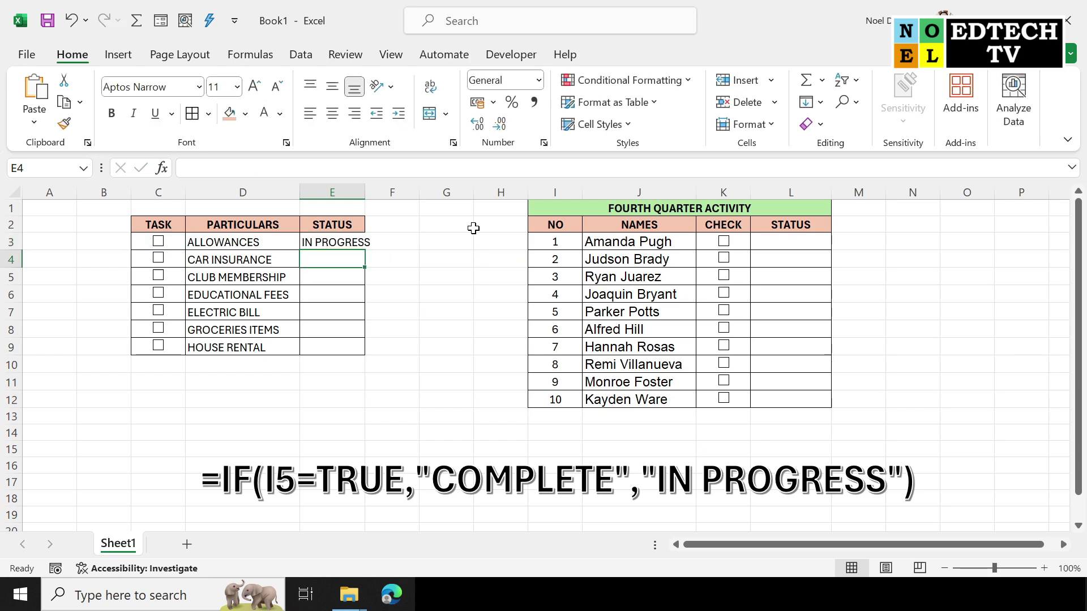
click(352, 248)
drag(367, 193, 377, 193)
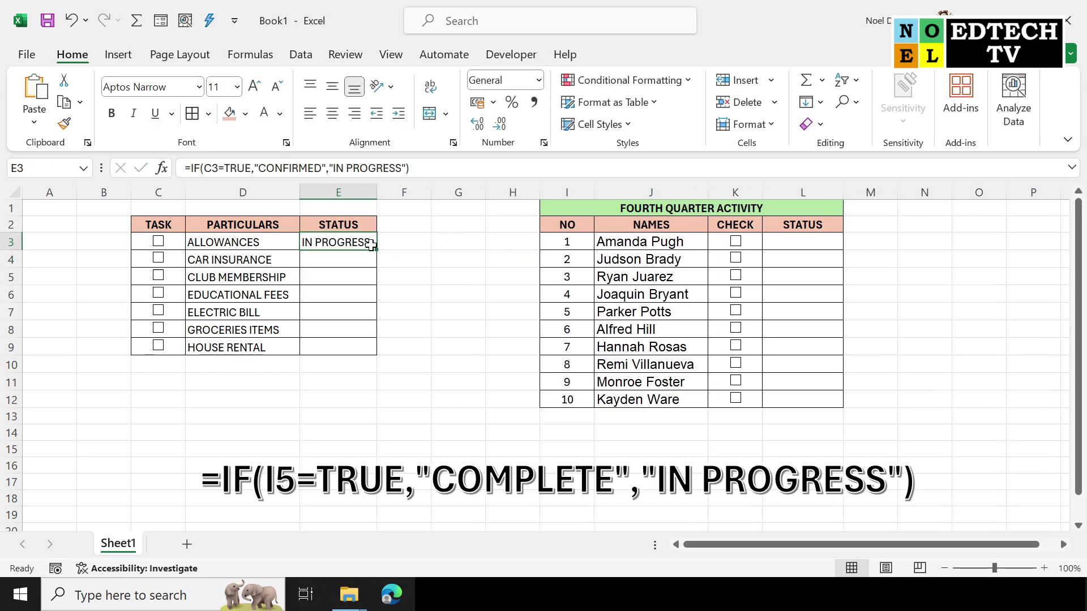
key(ctrl+c)
drag(369, 254, 359, 345)
key(Return)
click(436, 279)
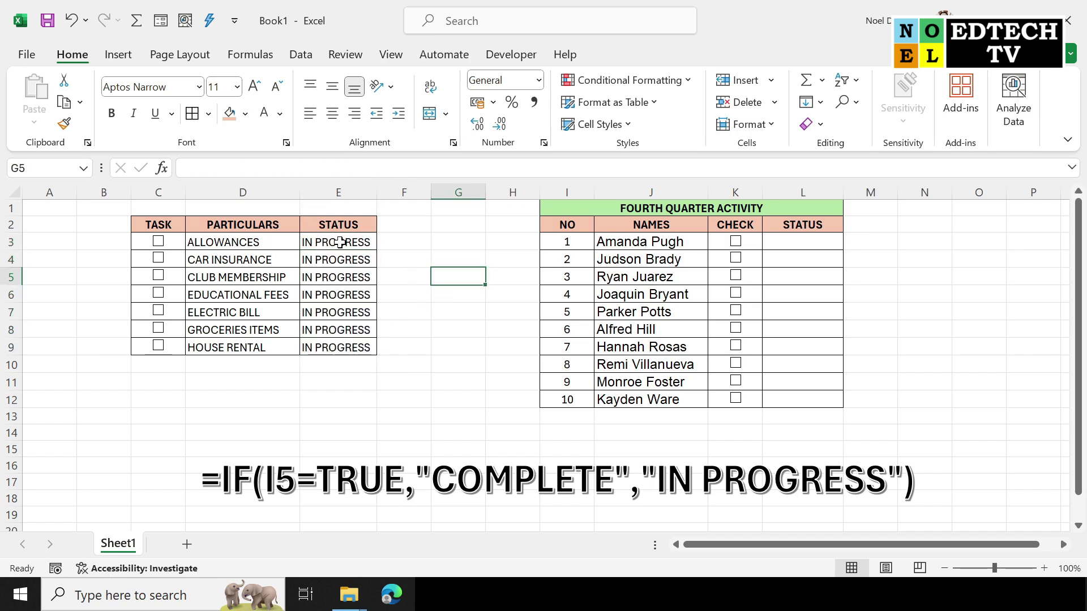
click(339, 244)
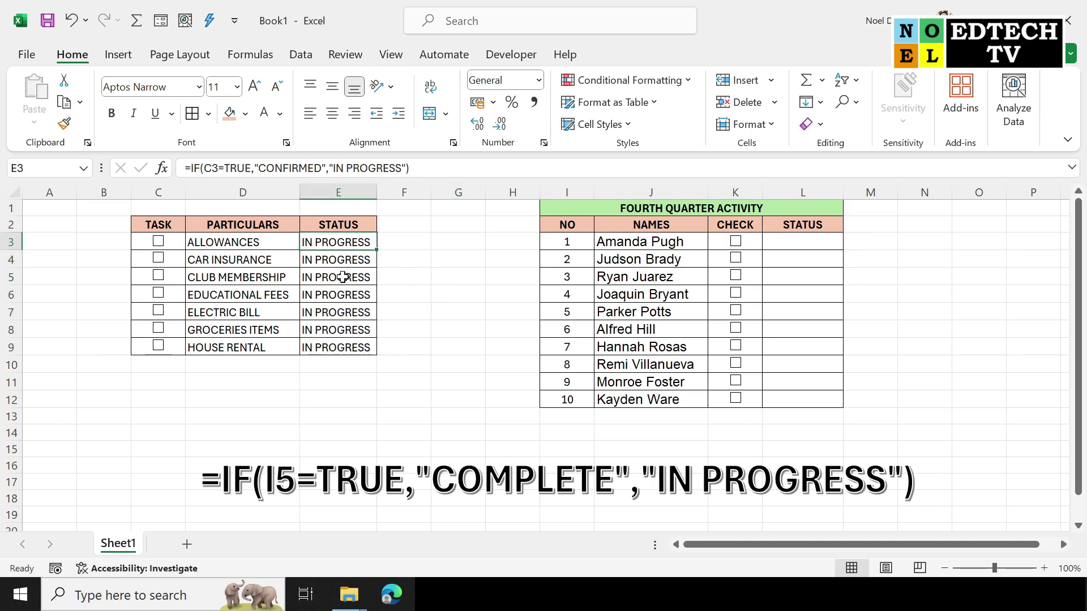
- Tick all seven TASK check boxes, from ALLOWANCES to HOUSE RENTAL
click(158, 242)
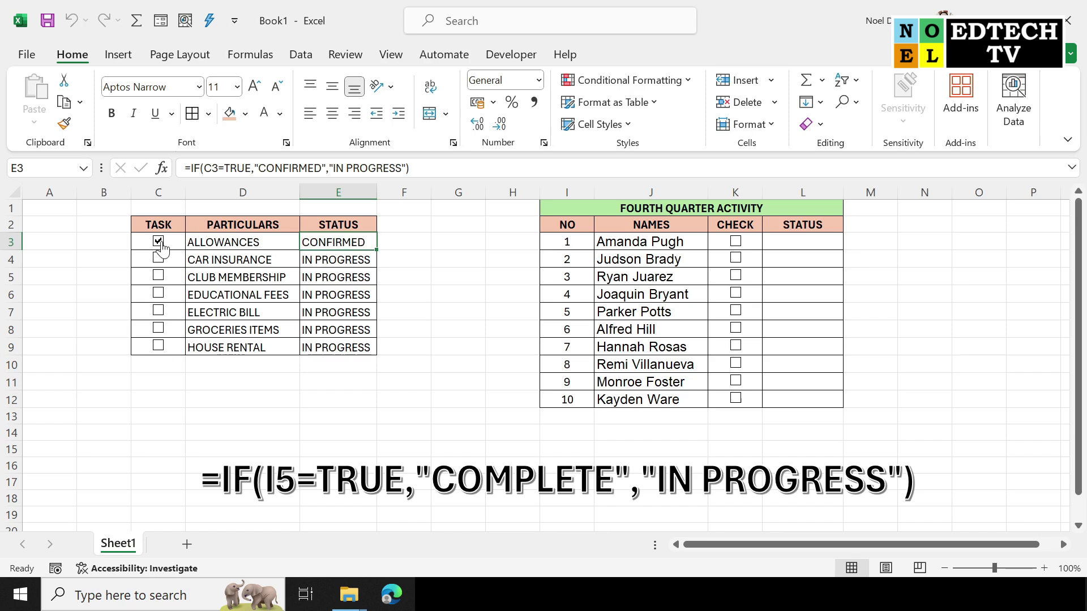
click(159, 258)
click(158, 275)
click(159, 293)
click(158, 310)
click(159, 328)
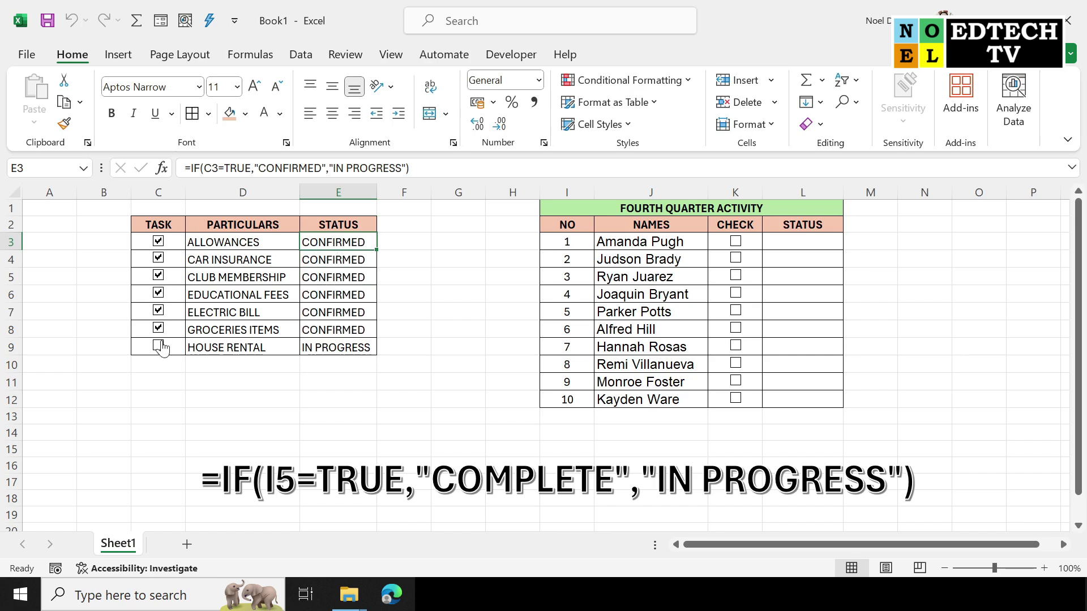
click(159, 346)
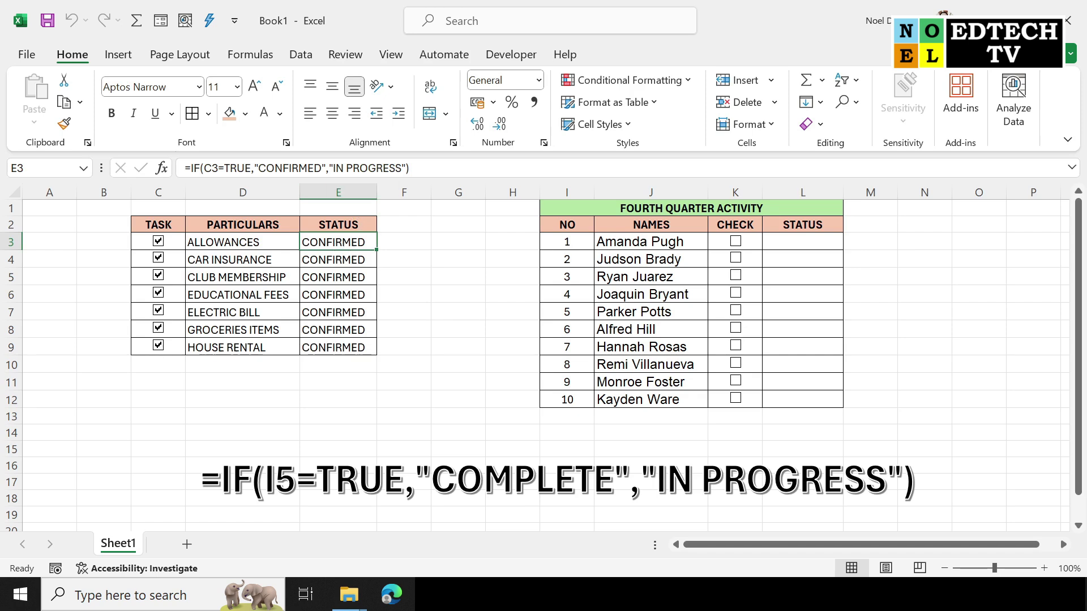
- Change the E3 formula's IN PROGRESS to NOT CONFIRMED and fill it down to E9
drag(335, 168, 402, 168)
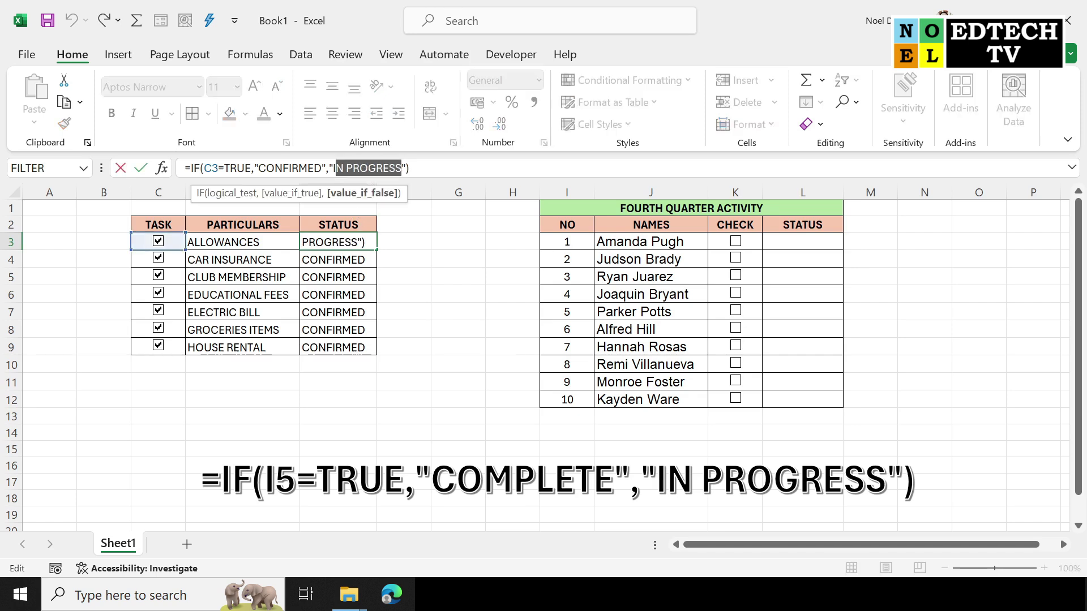
key(BackSpace)
text(NOT CONFIRMED)
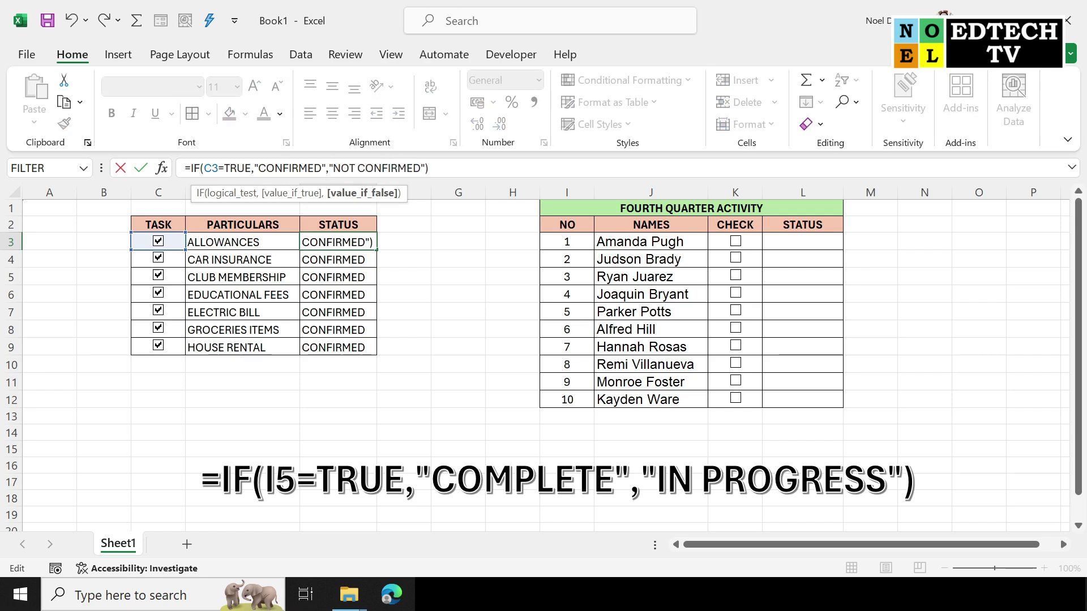
key(Return)
click(352, 236)
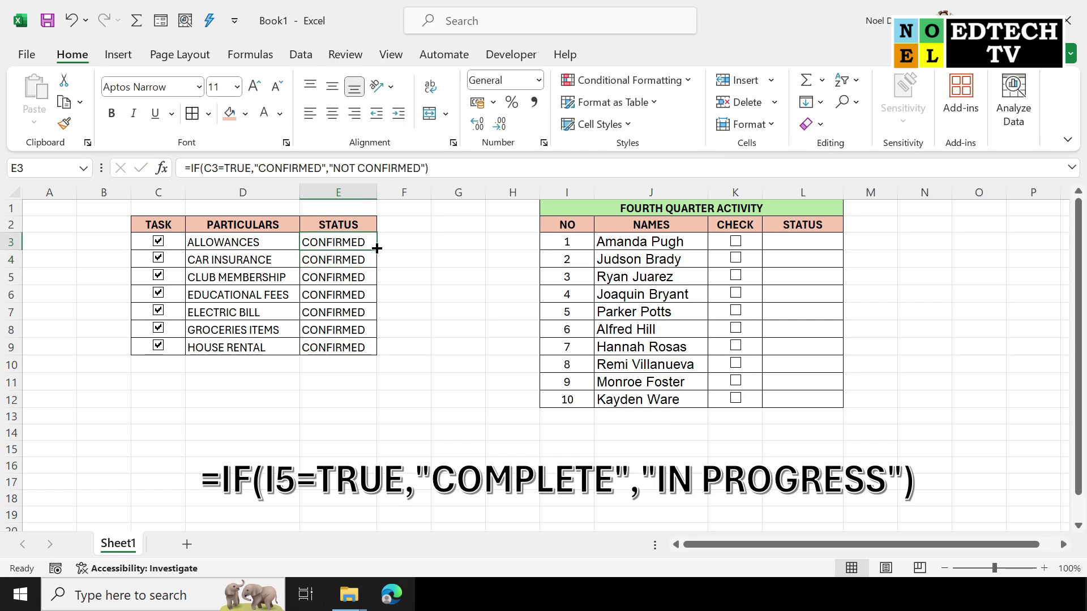
drag(376, 248, 375, 353)
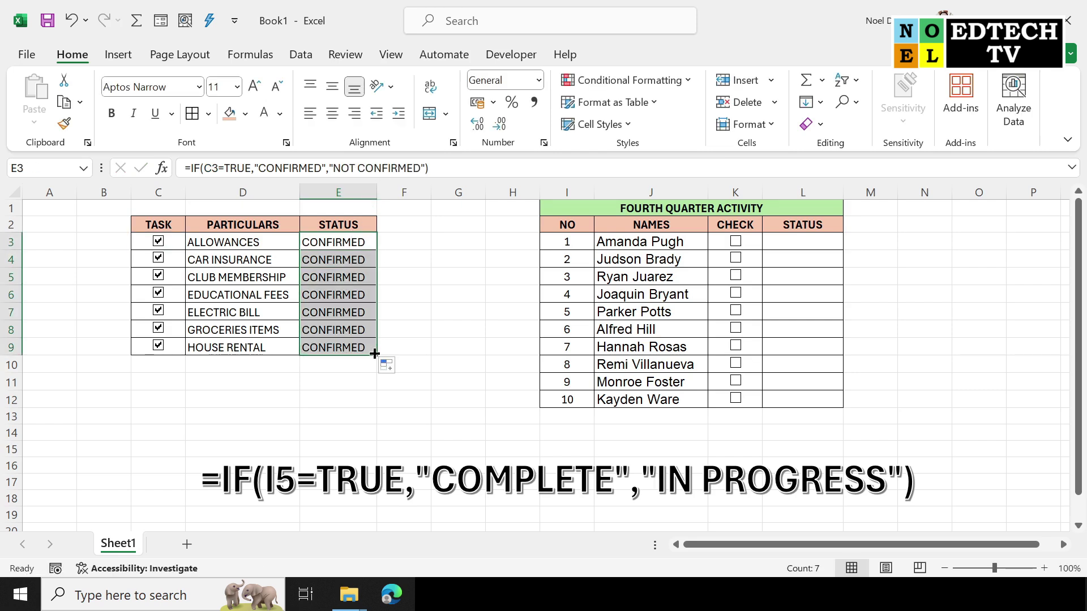
click(401, 315)
- Untick the ALLOWANCES, CAR INSURANCE and CLUB MEMBERSHIP check boxes
click(158, 242)
click(157, 260)
click(158, 276)
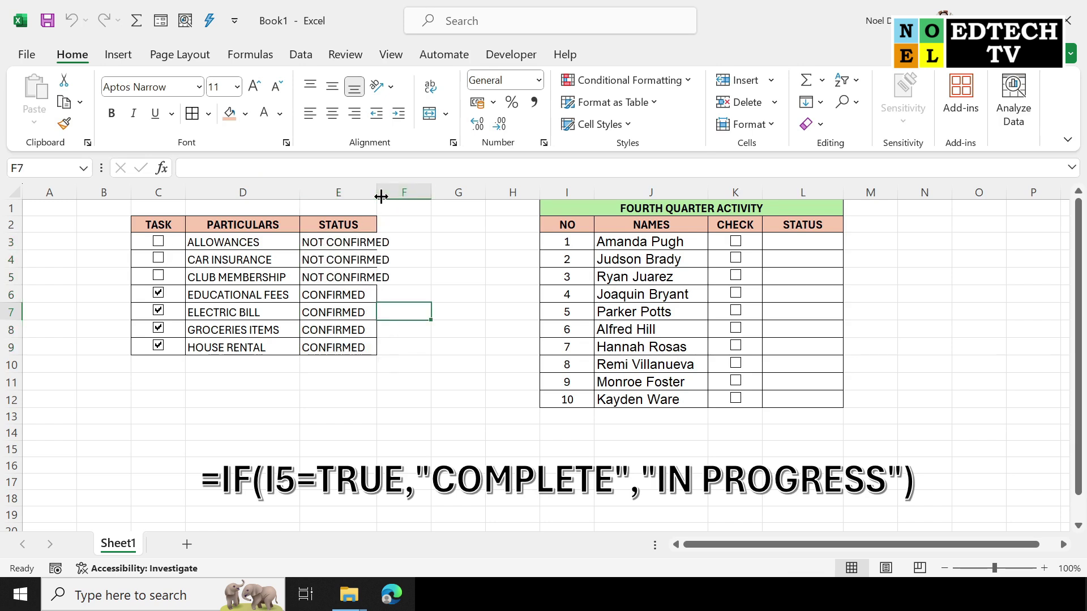
drag(381, 194, 398, 195)
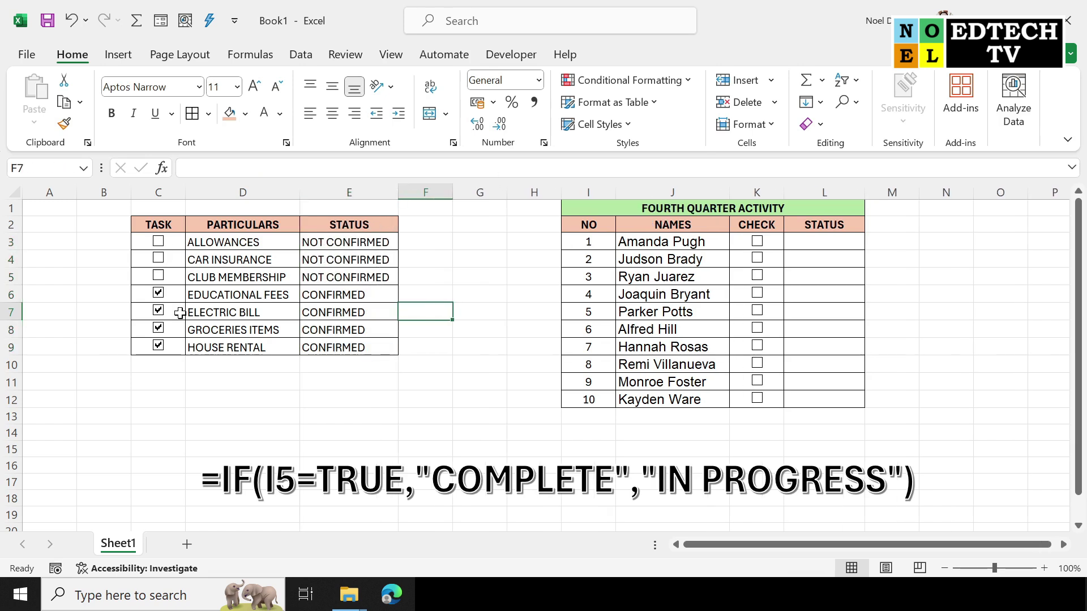
click(158, 292)
click(158, 310)
click(158, 327)
click(158, 345)
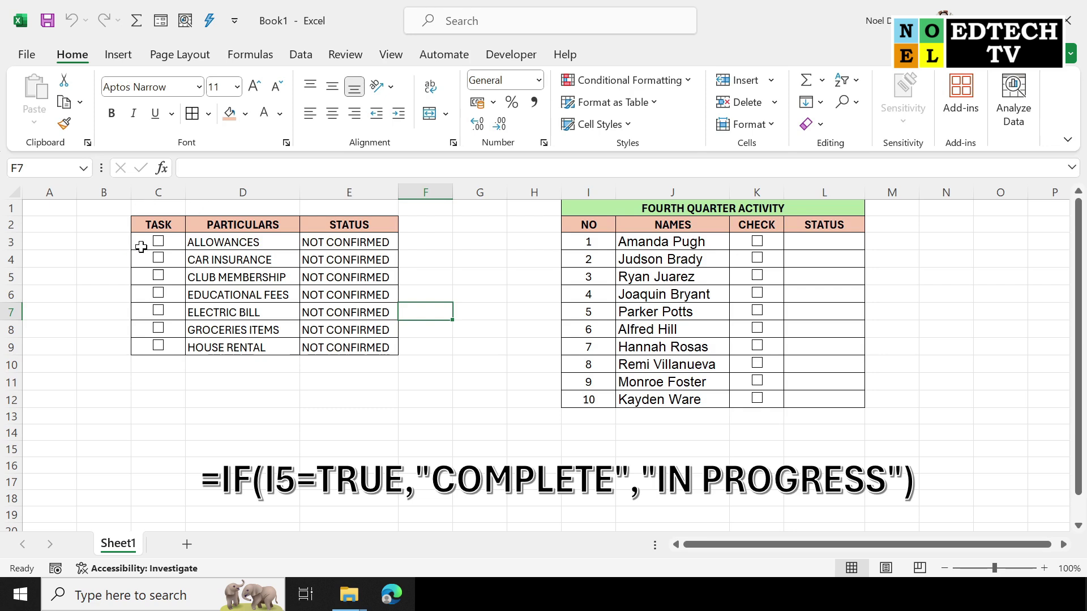
click(159, 258)
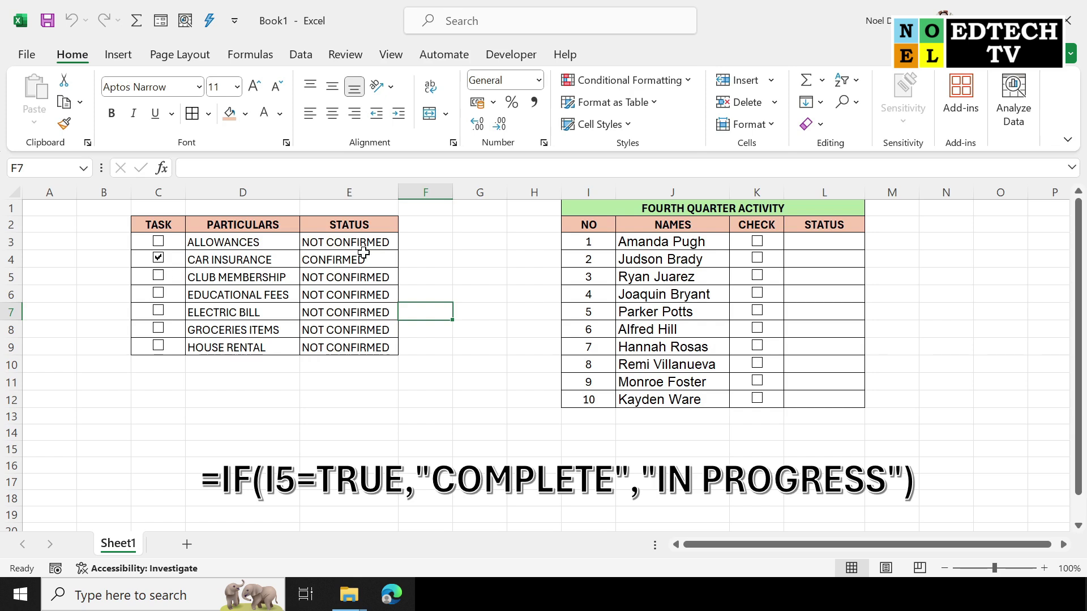
click(346, 258)
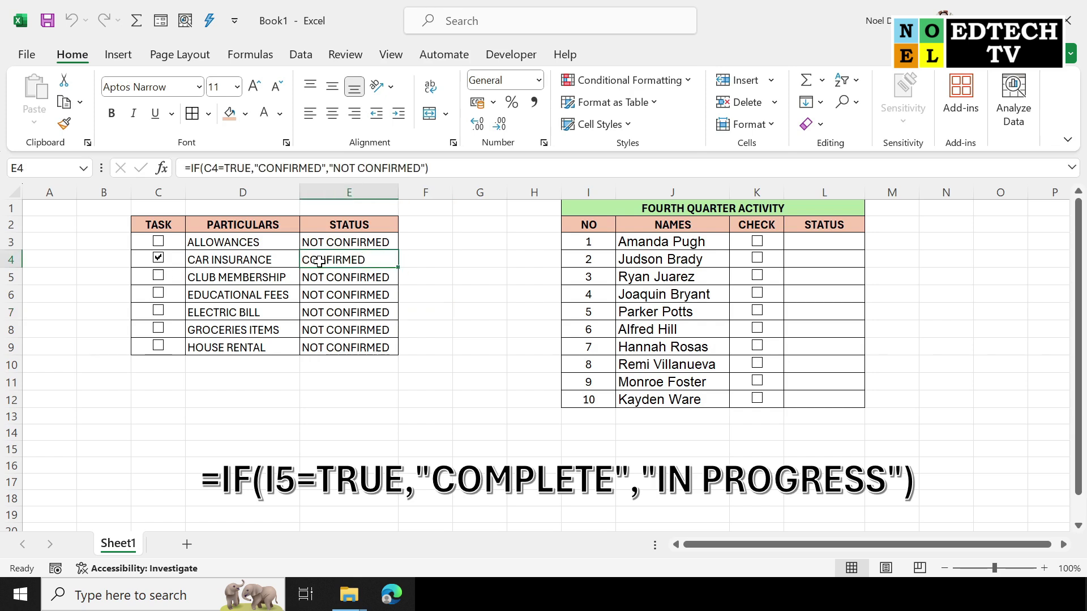
click(159, 259)
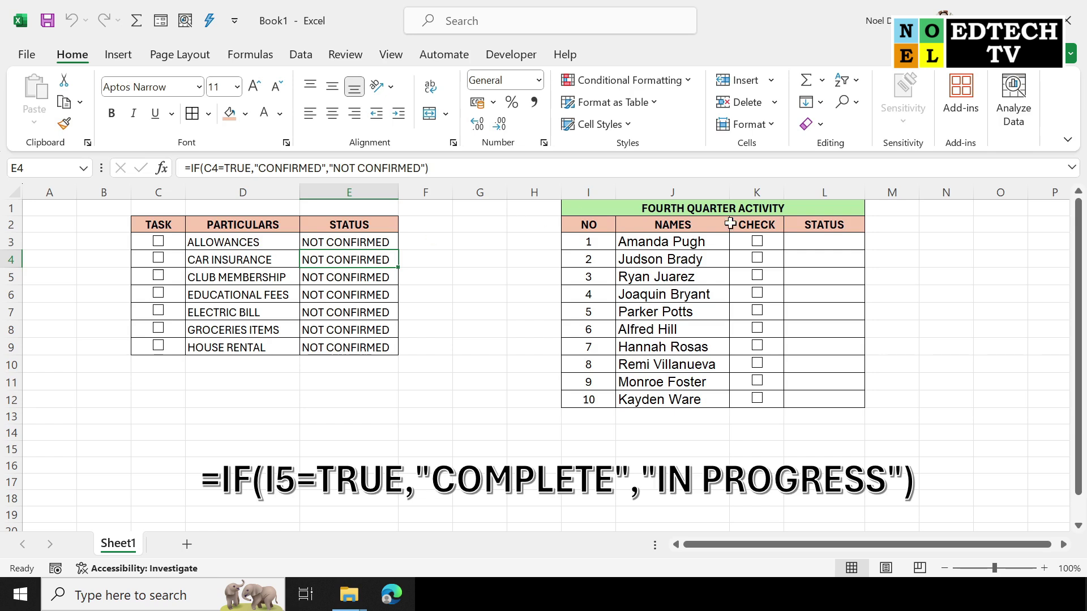
click(817, 249)
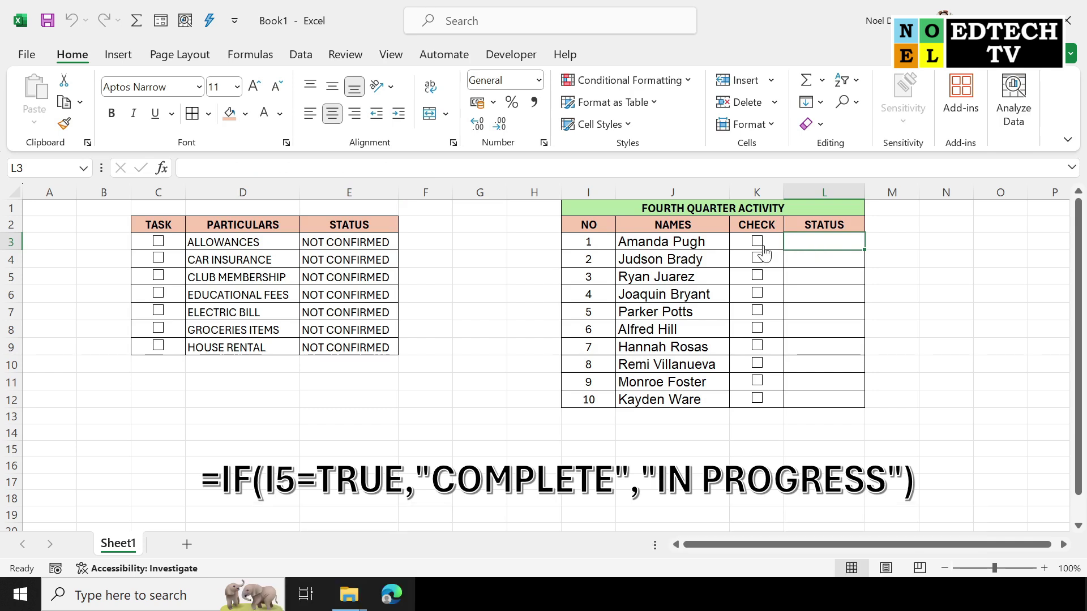
- Check the K3 check box's linked cell in Format Control, leaving it unchanged
right_click(765, 246)
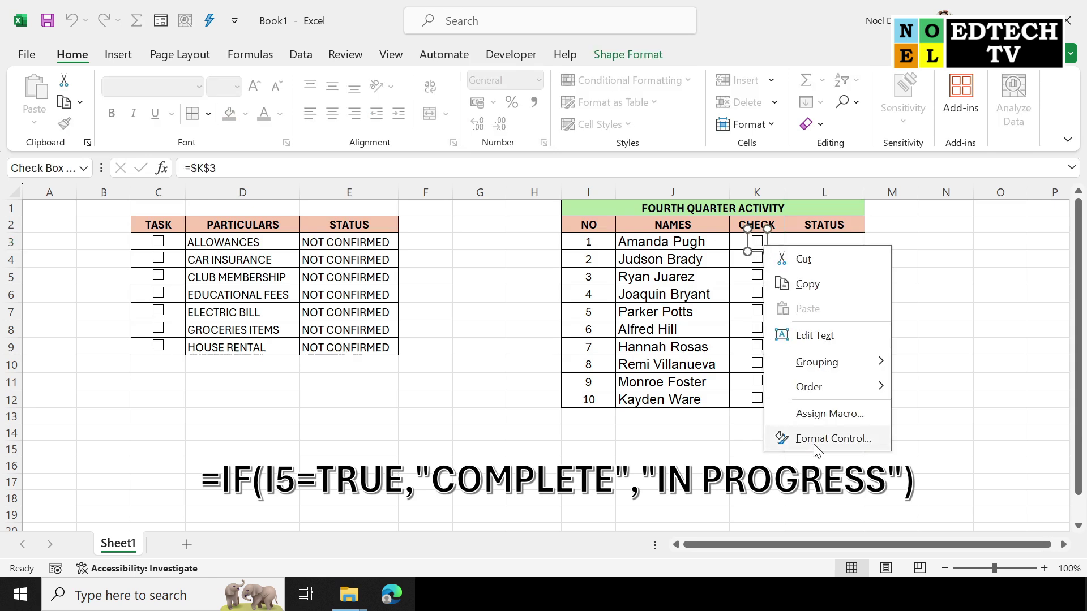
click(814, 439)
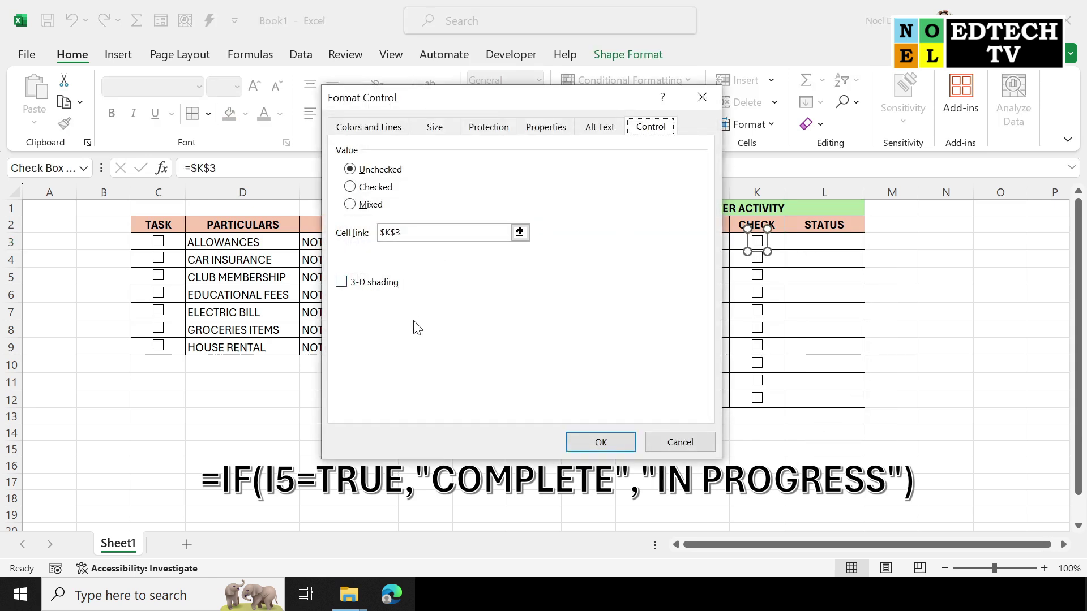
key(Return)
- Enter =IF(K3=TRUE,"COMPLETE","IN PROGRESS") in cell L3
click(895, 243)
click(837, 243)
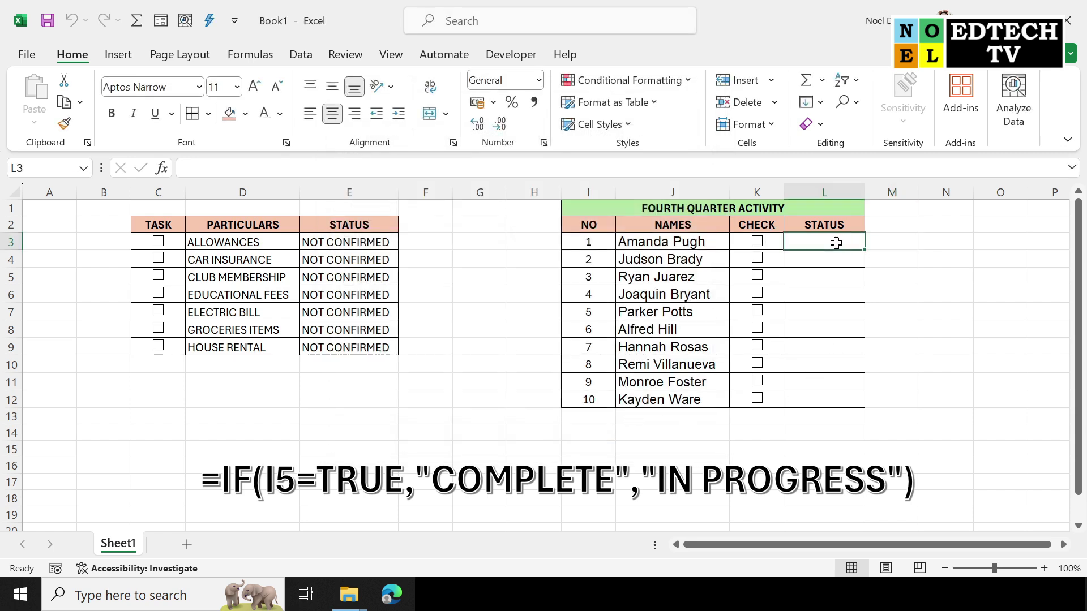
text(=)
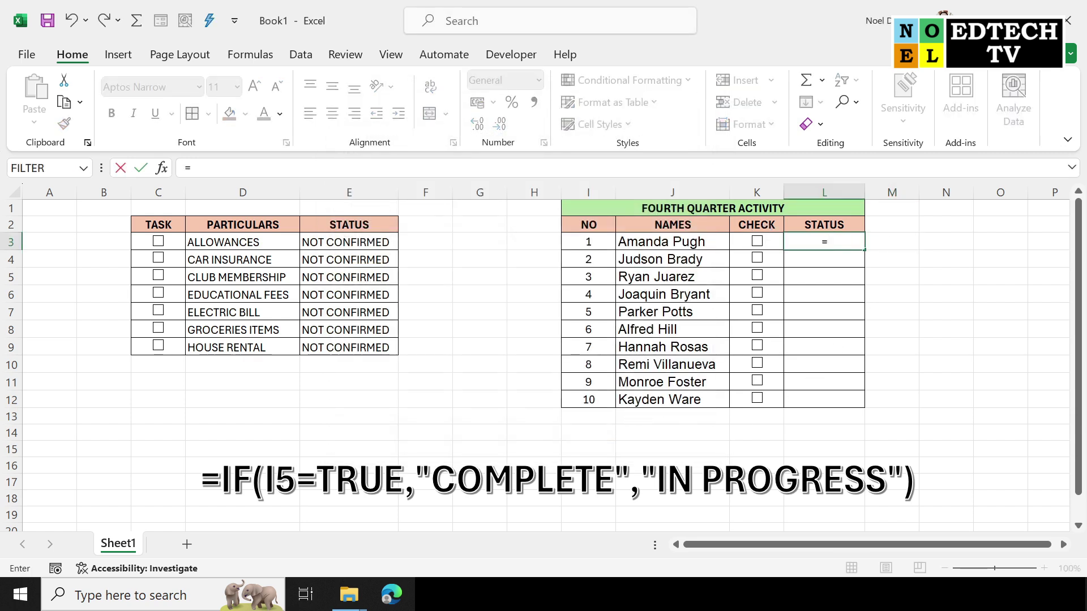
text(I)
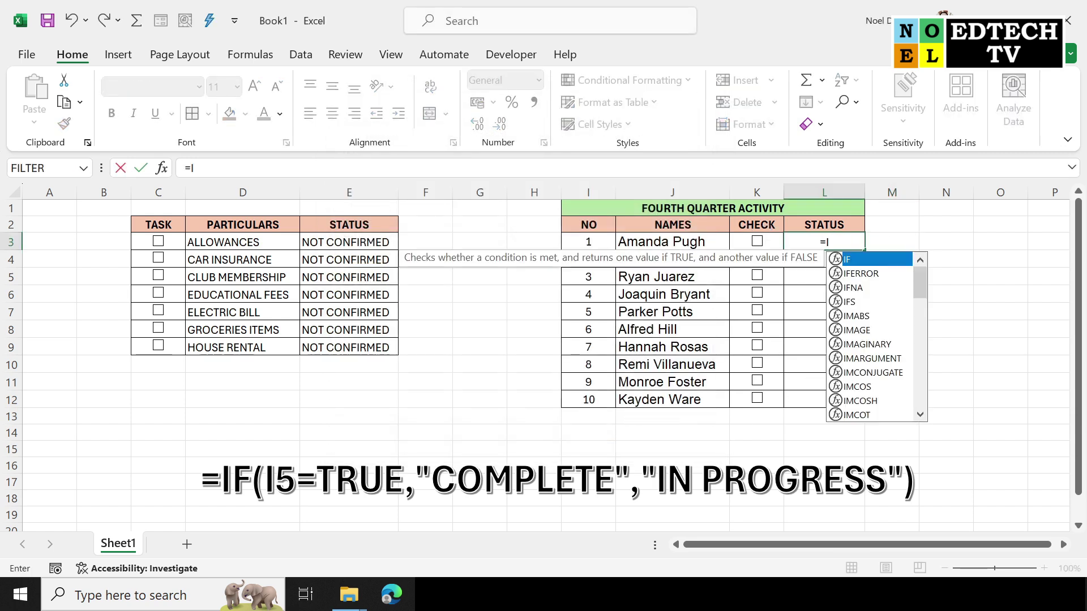
text(F()
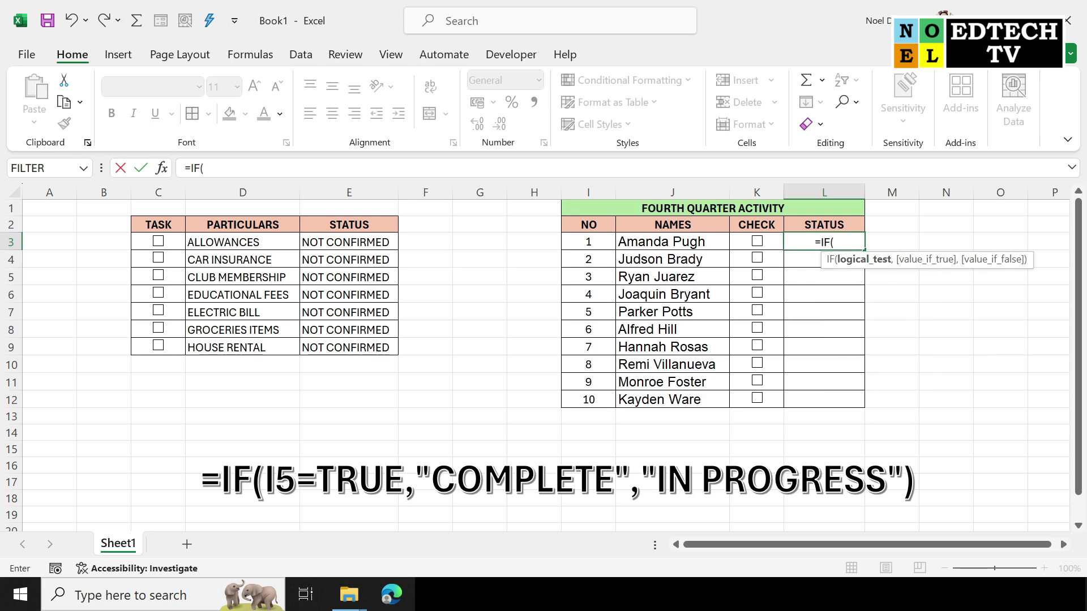
click(776, 244)
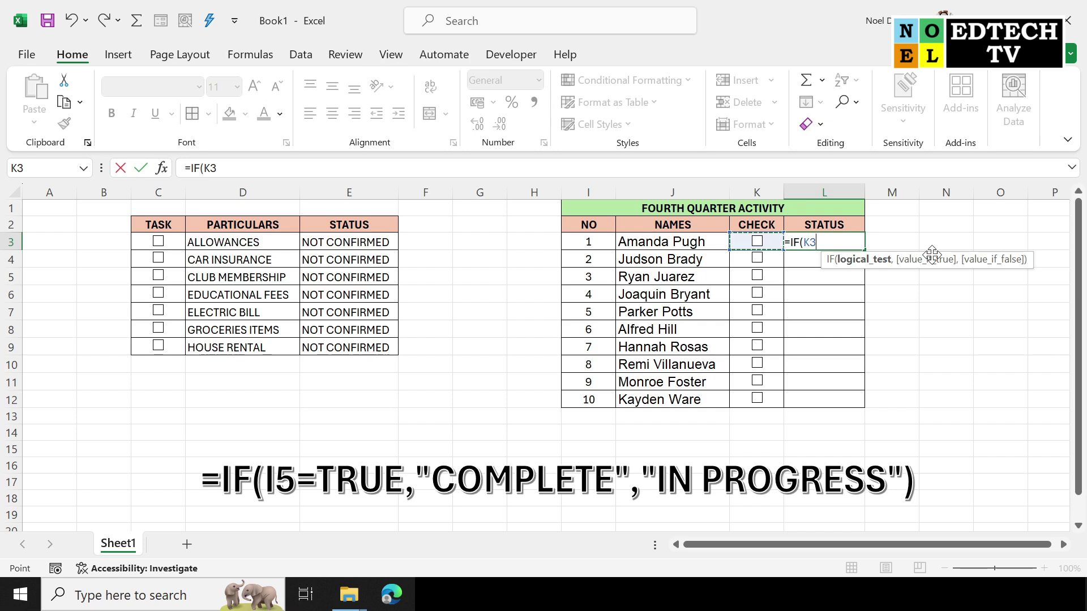
text(=)
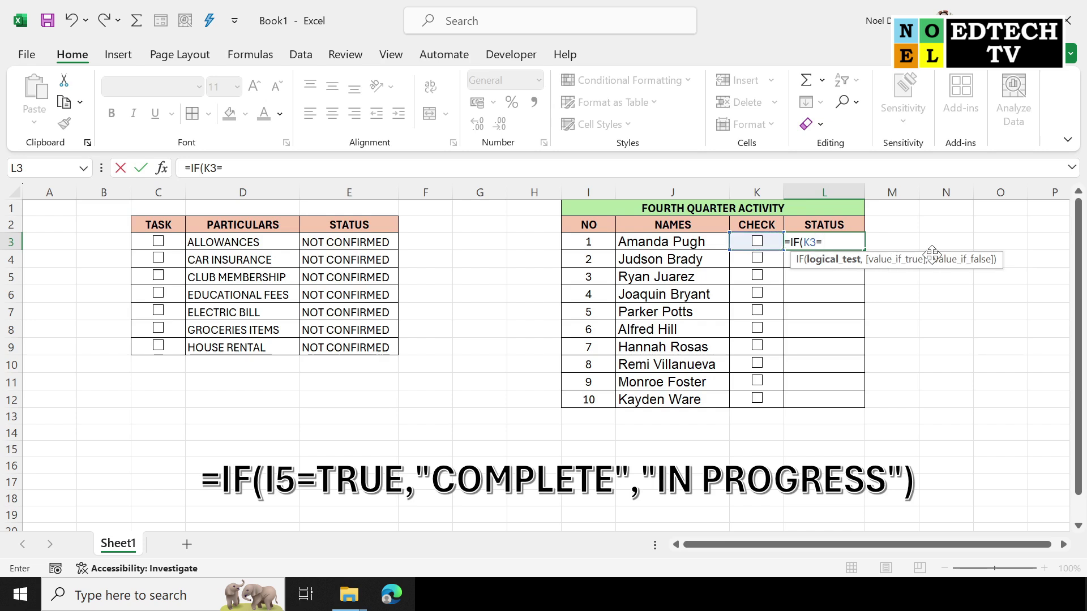
text(TRUE)
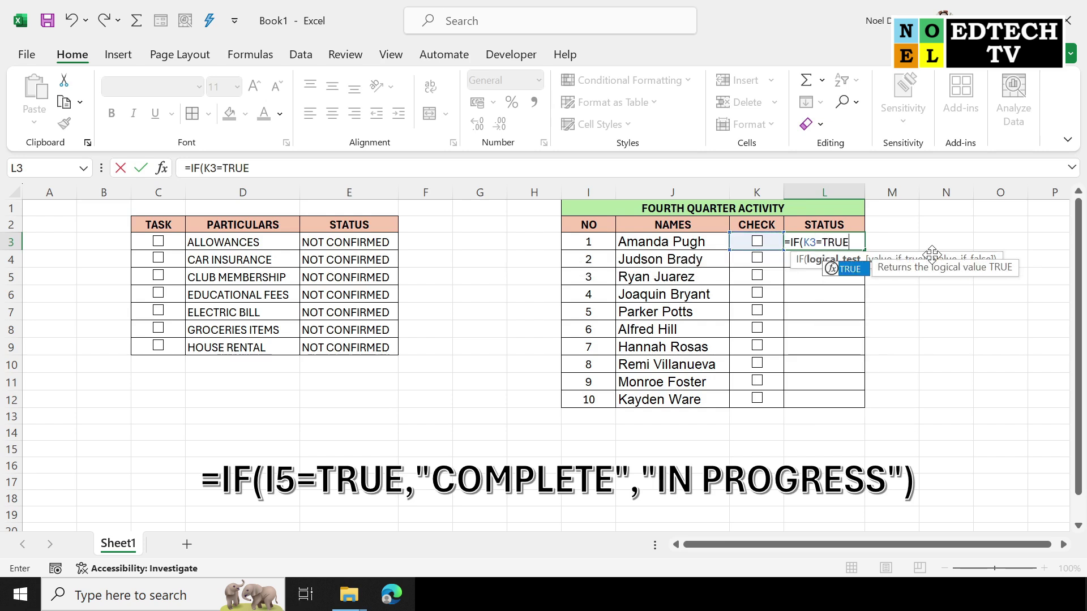
text(,")
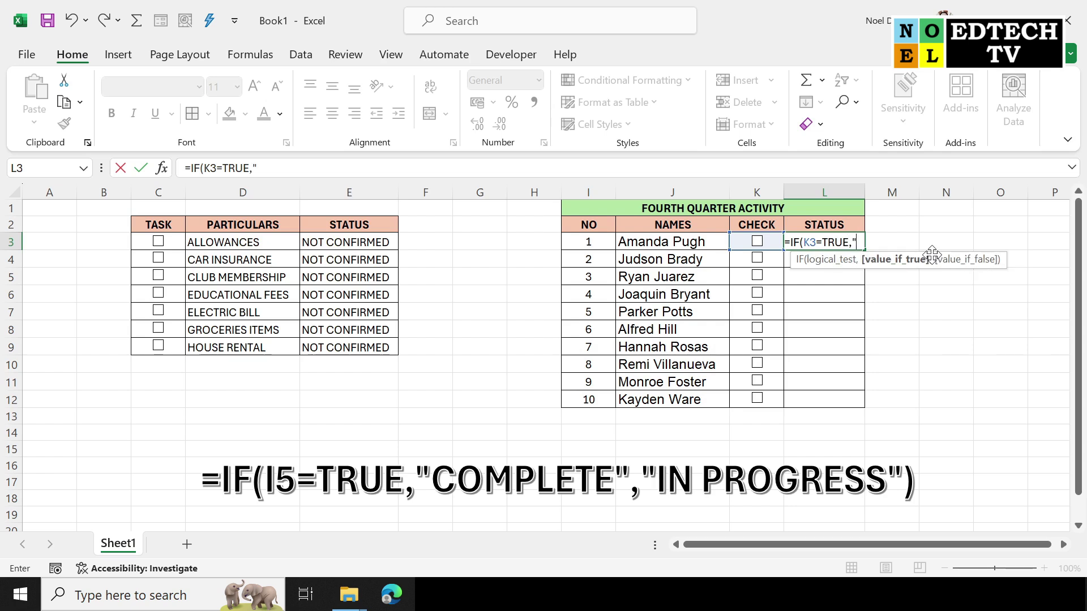
text(CIN)
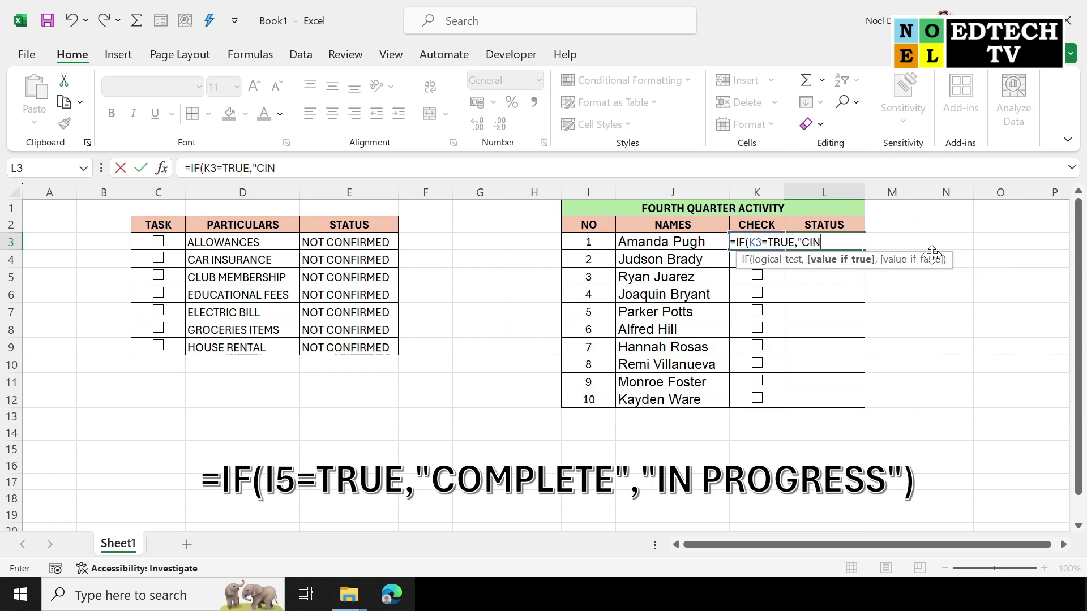
key(BackSpace)
key(BackSpace)
text(OMPLETE)
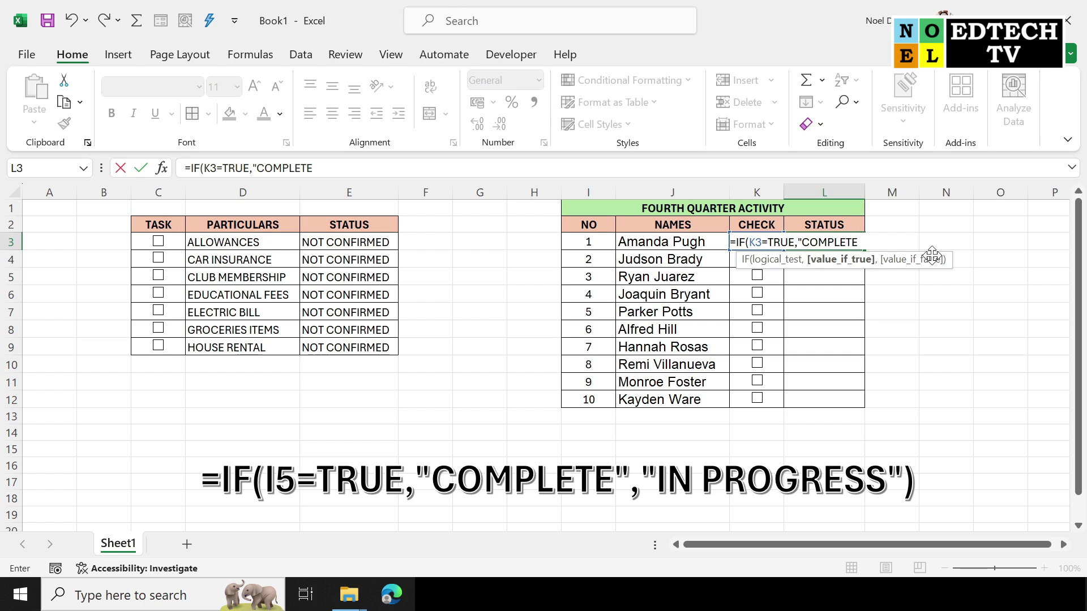
text(",)
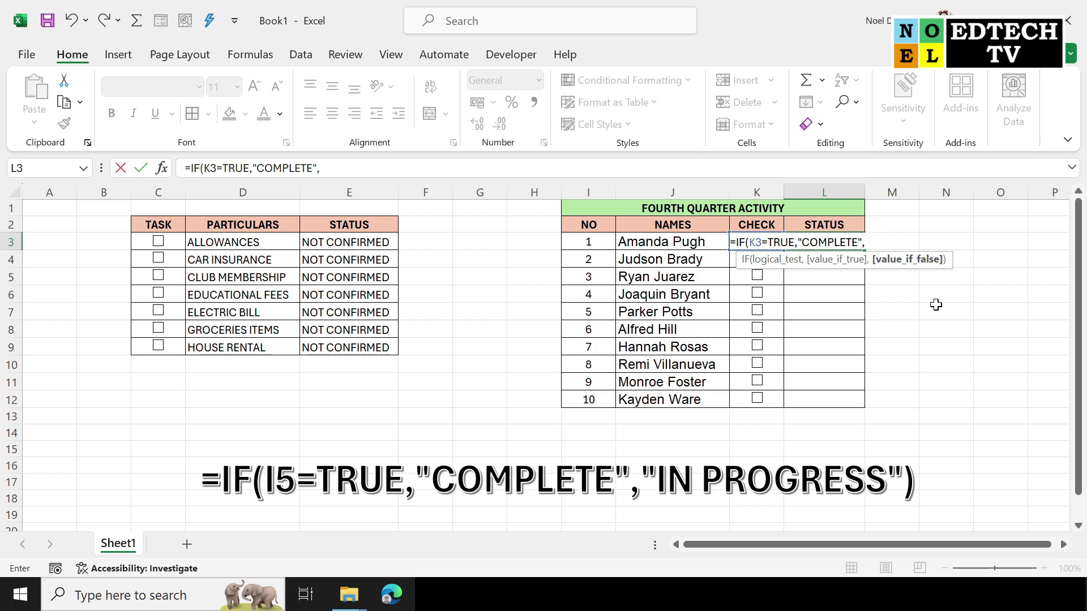
text(")
text(IN F)
text(ROGRE)
text(SS")
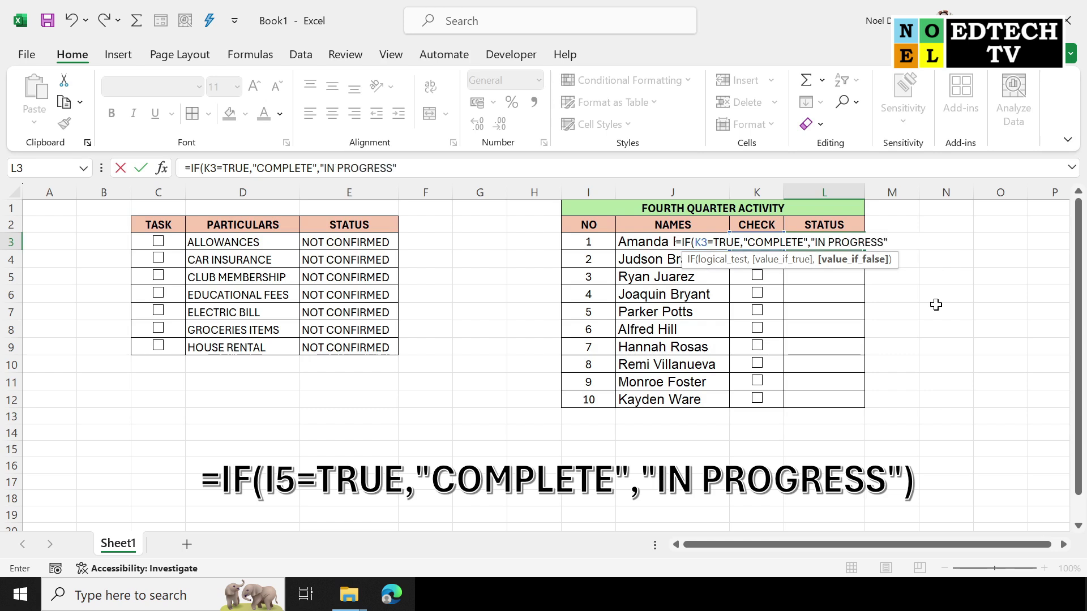
text())
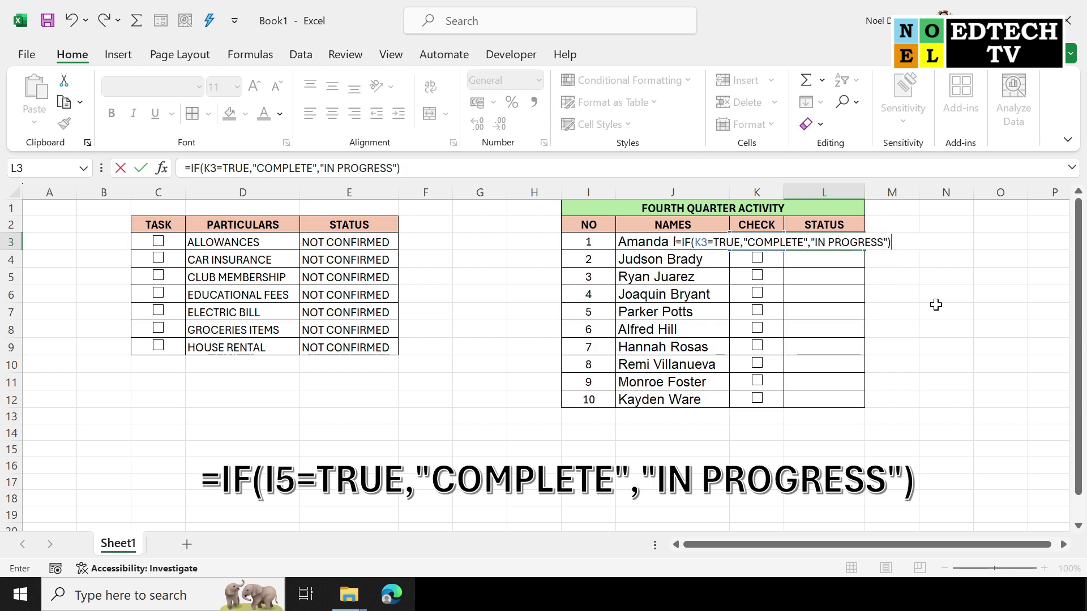
key(Return)
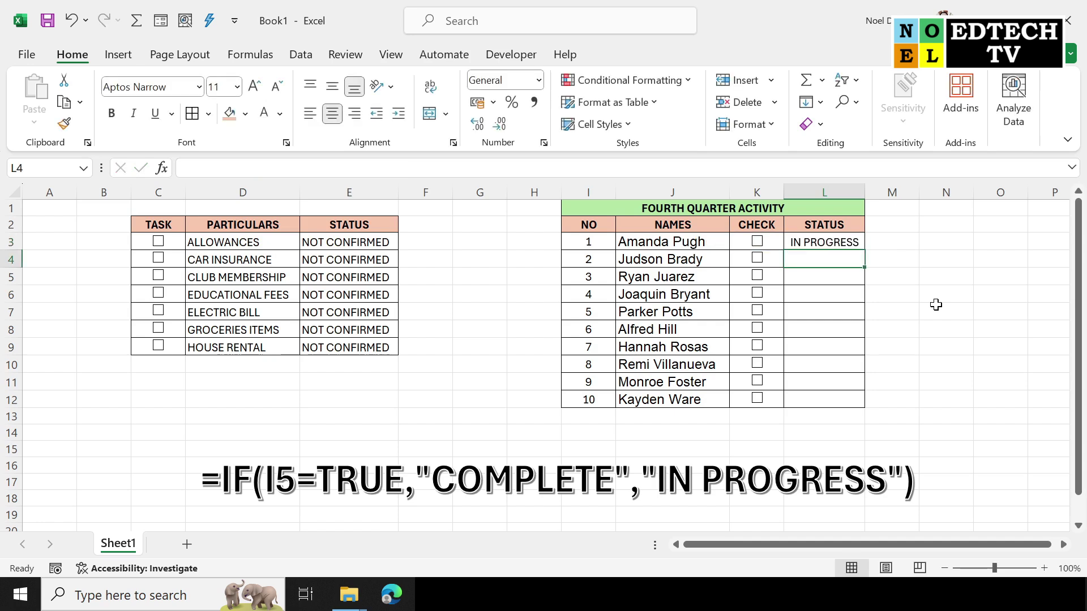
- Fill the L3 status formula down through L12
key(Up)
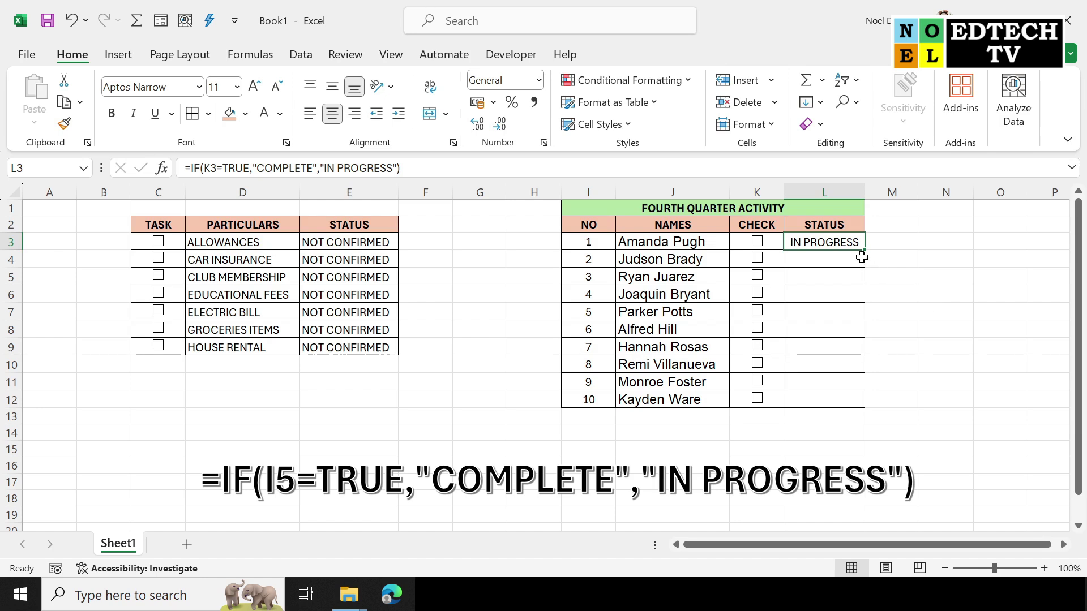
drag(864, 250, 864, 409)
click(925, 302)
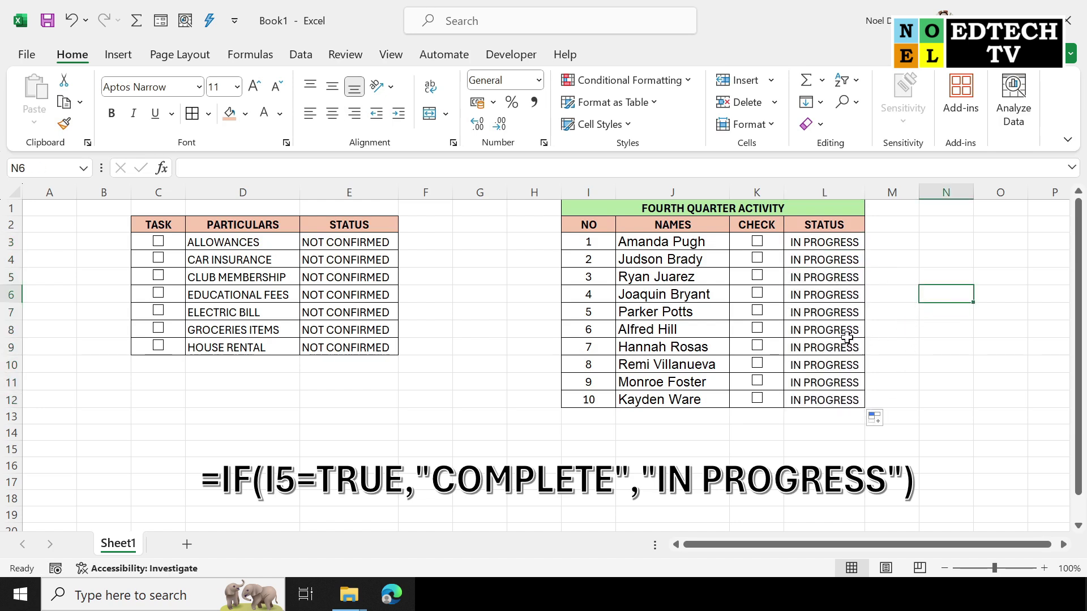
- Tick the checkboxes in K3, K4, K6, K7, K10 and K12 so those rows read COMPLETE
click(758, 242)
click(758, 310)
click(757, 363)
click(758, 295)
click(759, 400)
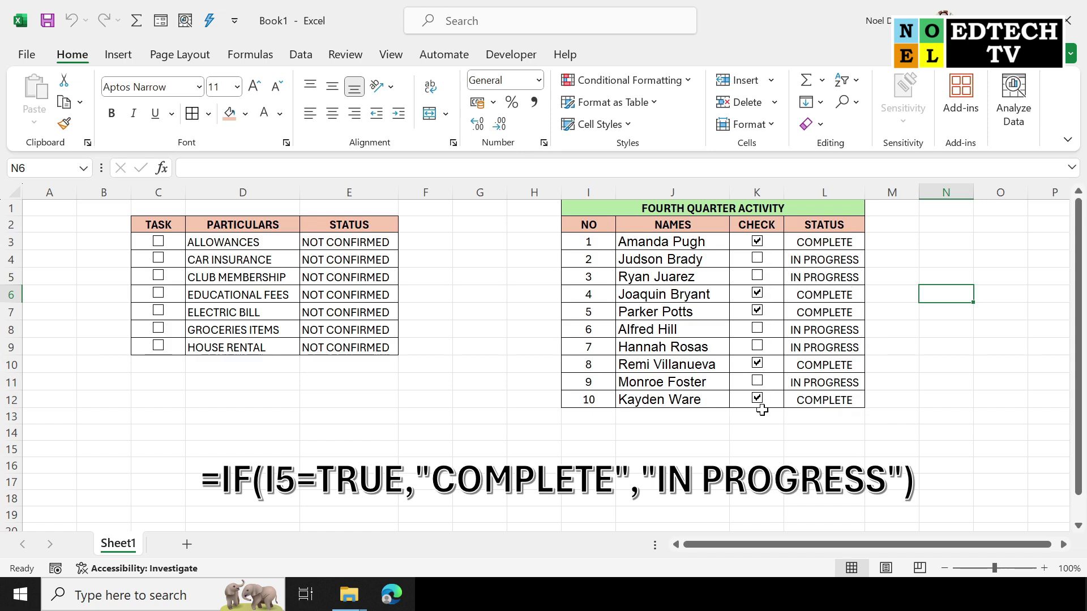
click(757, 259)
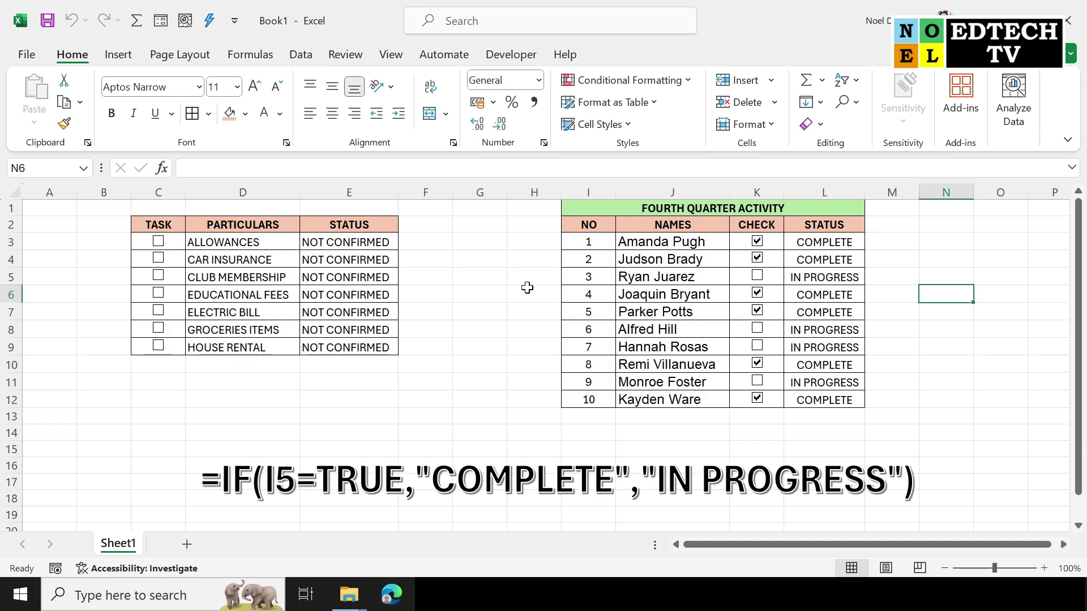
- Tick ALLOWANCES, CLUB MEMBERSHIP, ELECTRIC BILL and HOUSE RENTAL so they read CONFIRMED
click(158, 244)
click(158, 275)
click(158, 311)
click(158, 346)
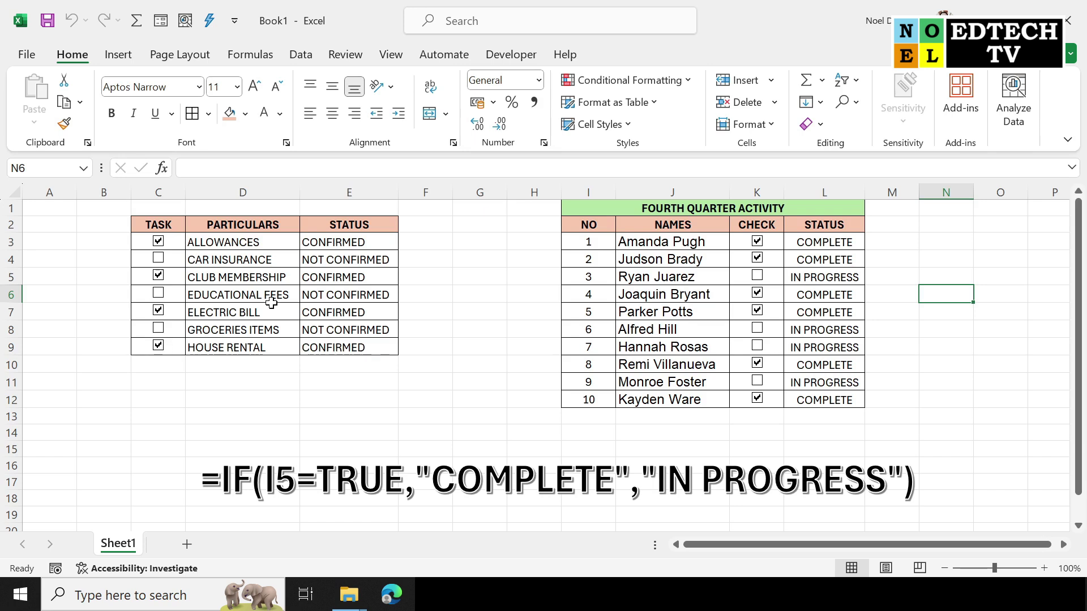